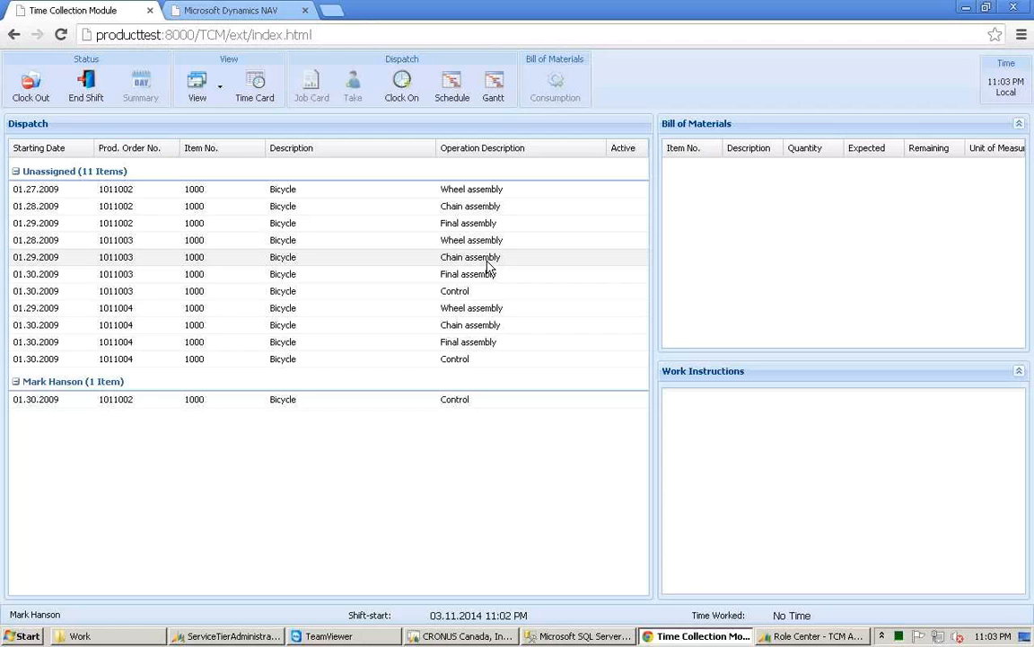
# Step: Clock on to the Final assembly operation of production order 1011002
pyautogui.click(484, 227)
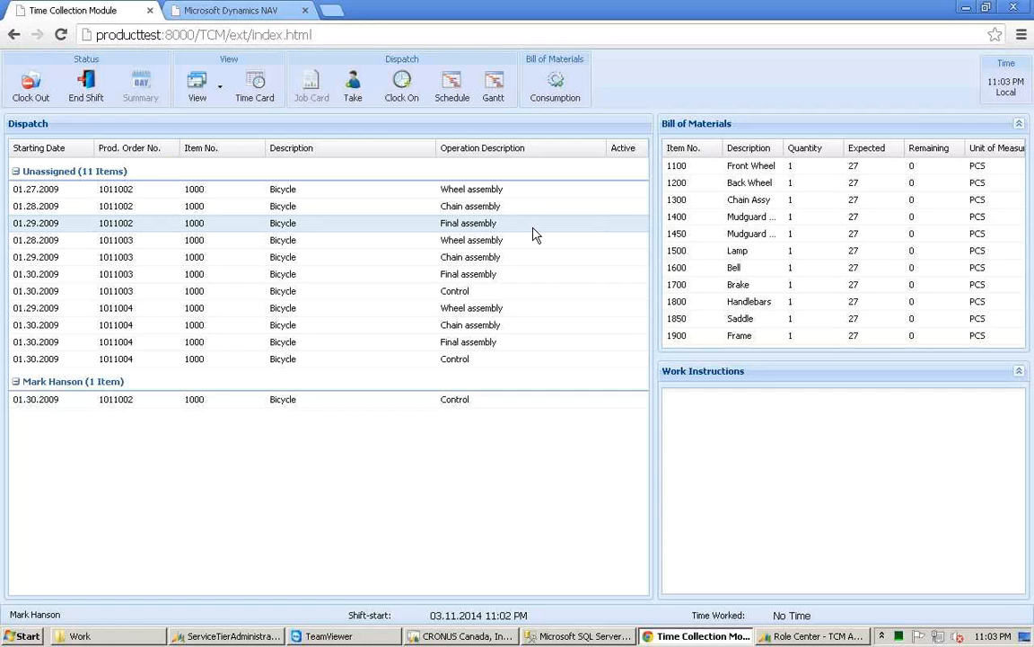
pyautogui.click(398, 86)
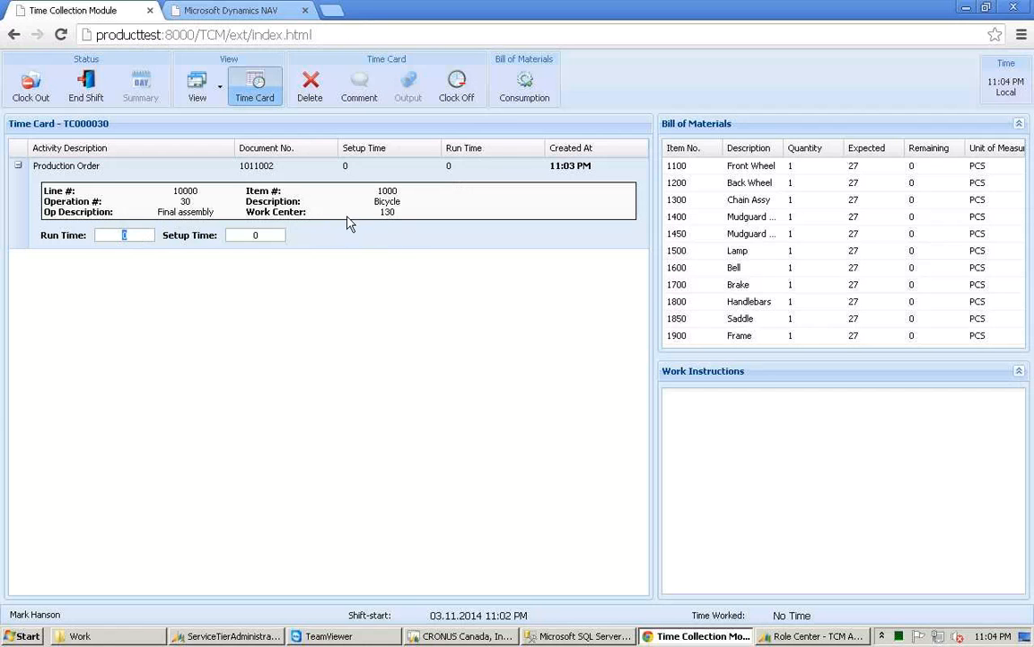
# Step: Clock off the operation and set its run time to 2
pyautogui.click(467, 95)
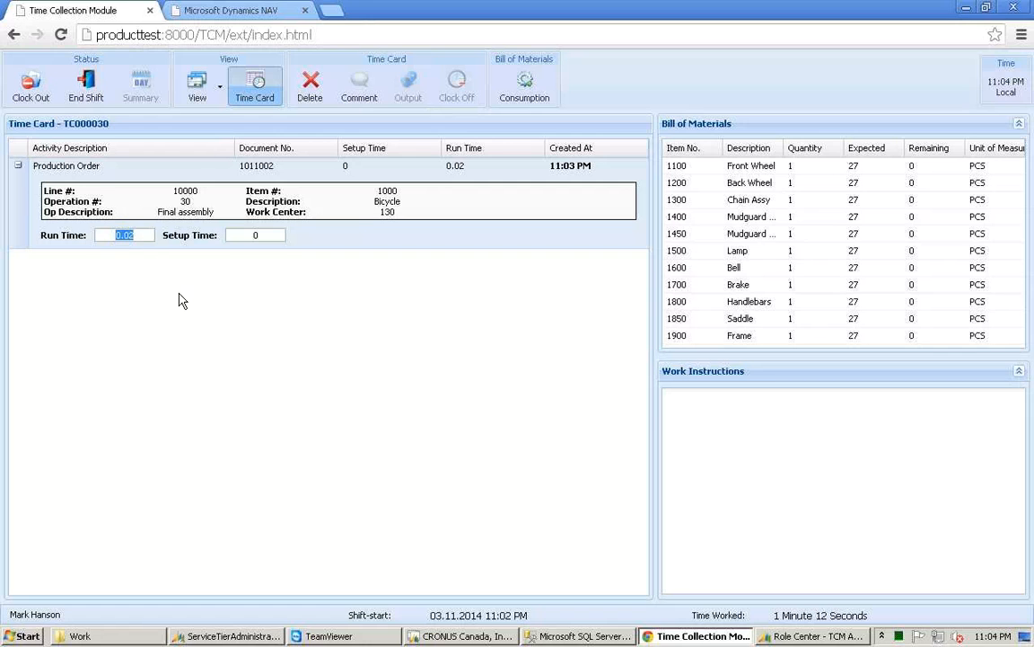
pyautogui.write('2')
pyautogui.press('Return')
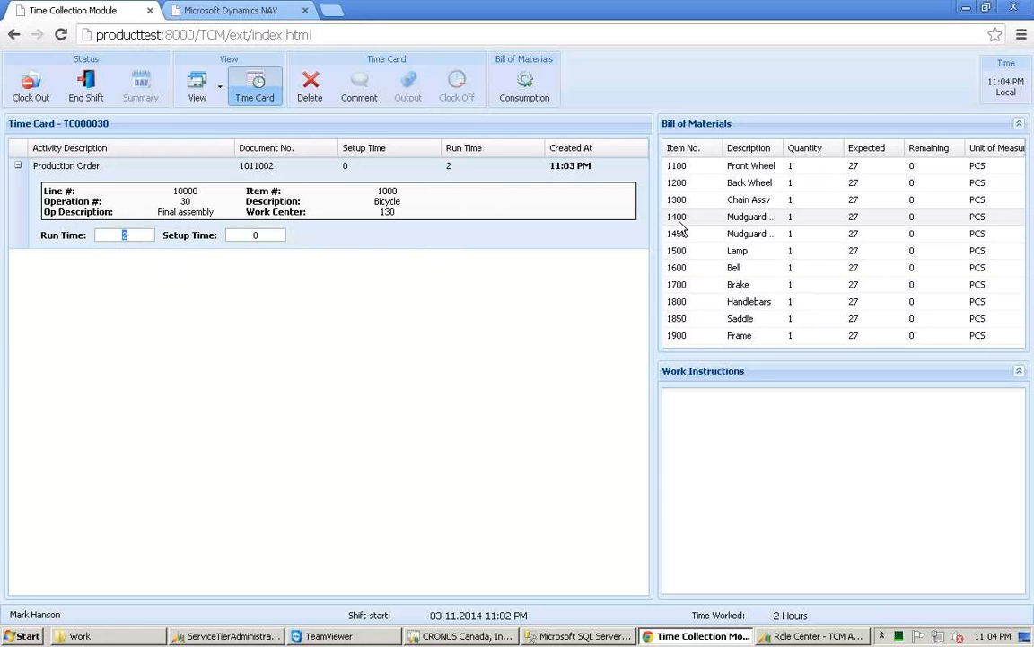
# Step: Show the Quality Measures panel alongside the time card
pyautogui.click(217, 92)
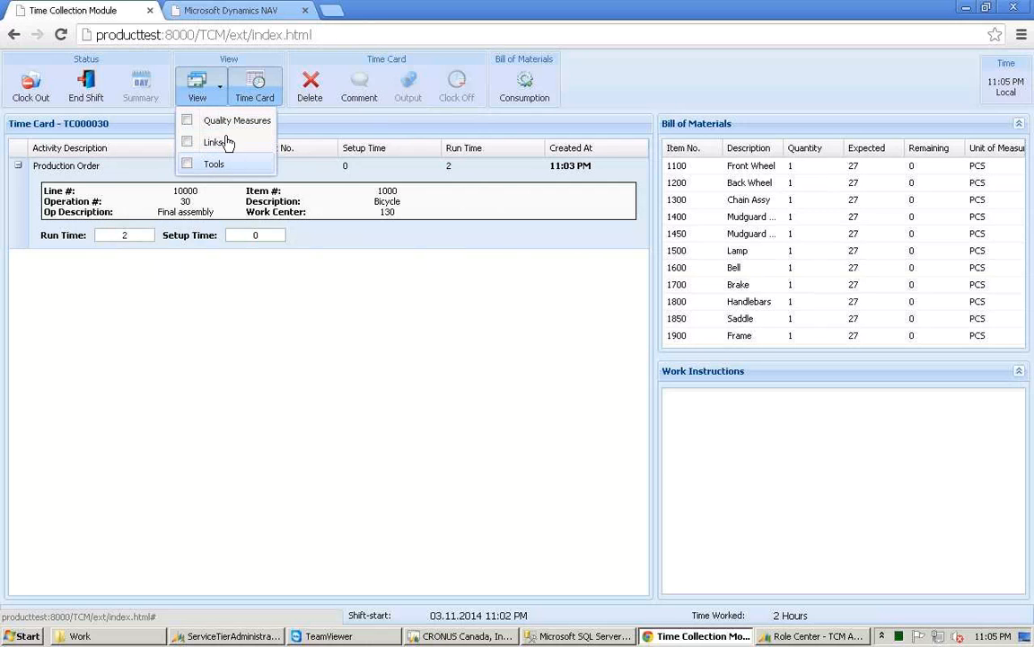
pyautogui.click(224, 126)
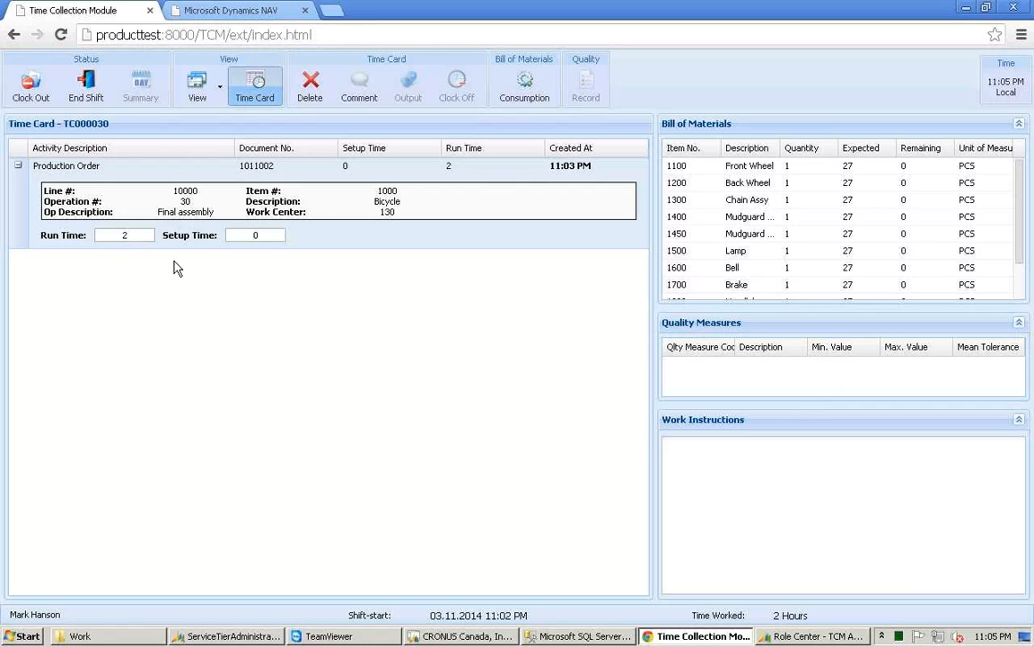
pyautogui.click(278, 236)
pyautogui.hotkey('shift', 'Tab')
# Step: Return to the dispatch list and take the Control operation of production order 1011003
pyautogui.click(259, 93)
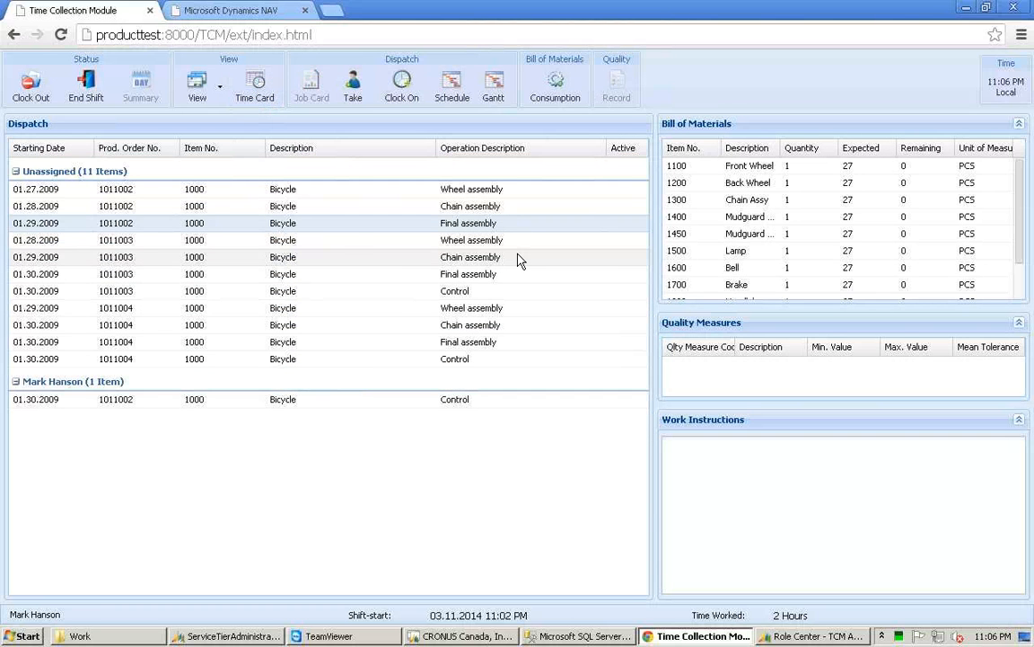
pyautogui.click(519, 258)
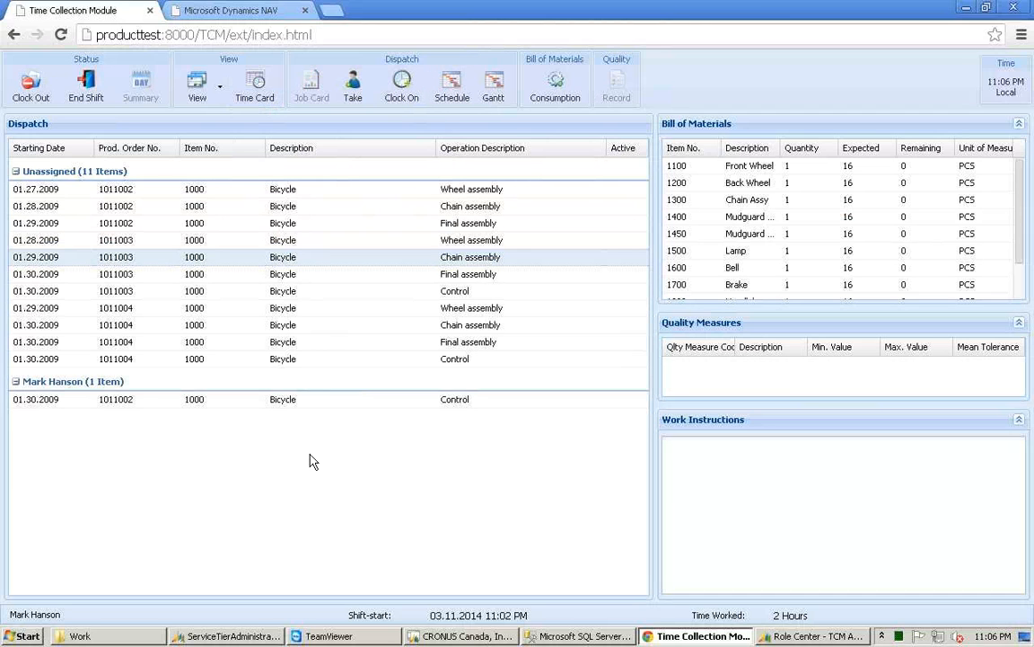
pyautogui.click(293, 292)
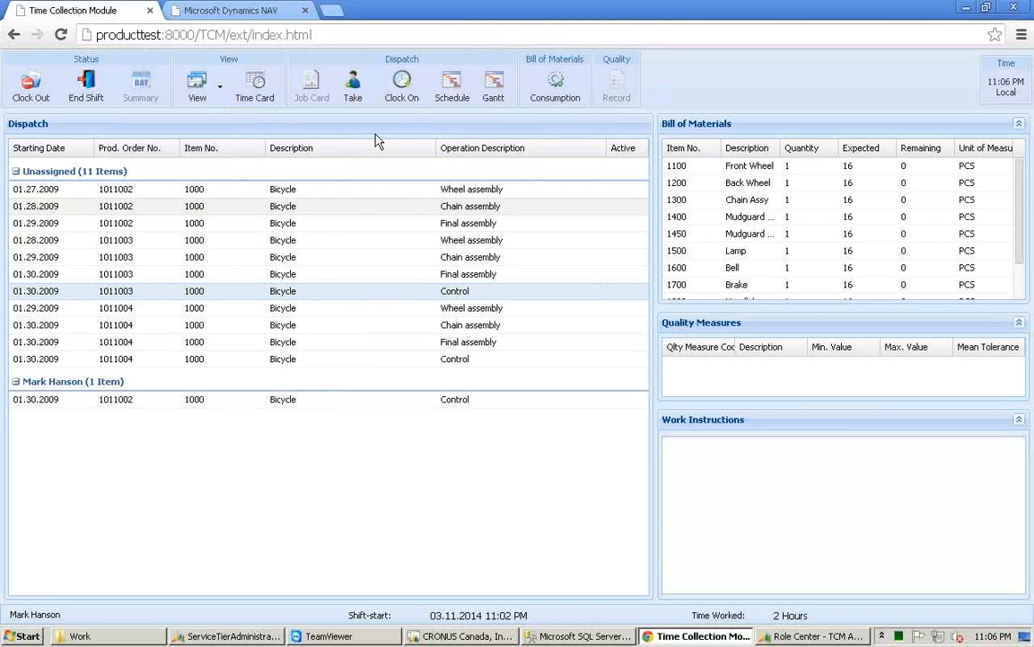
pyautogui.click(357, 96)
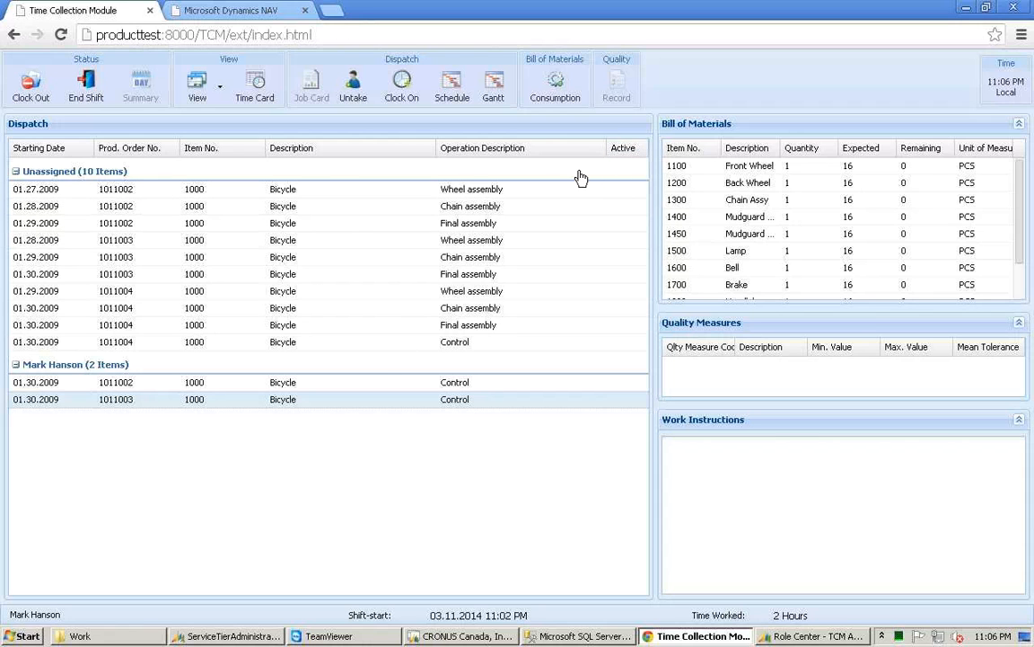
pyautogui.click(642, 147)
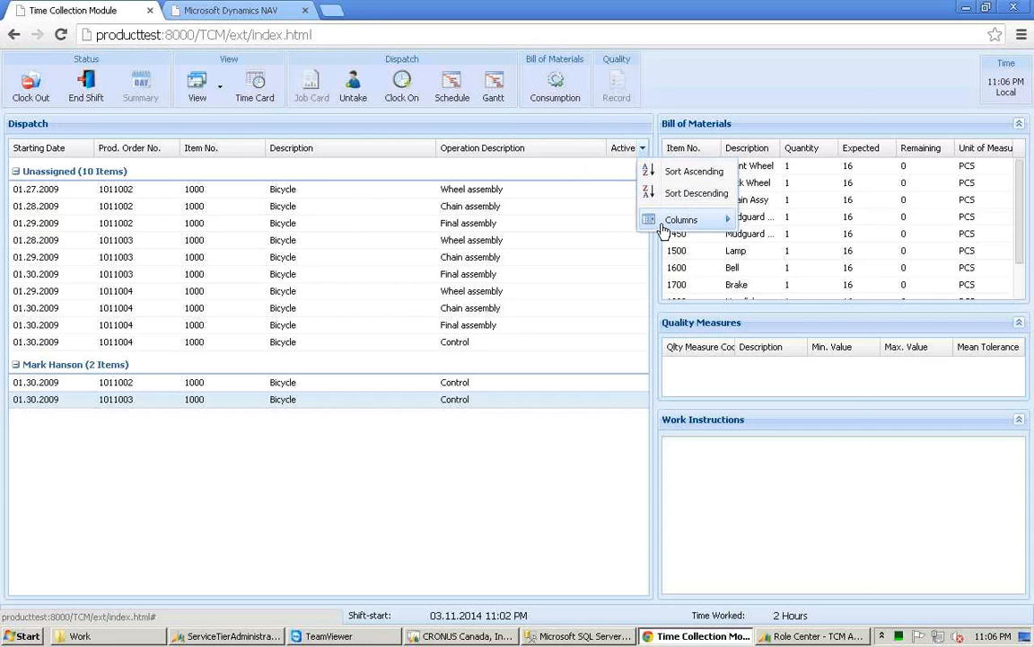
pyautogui.moveTo(664, 225)
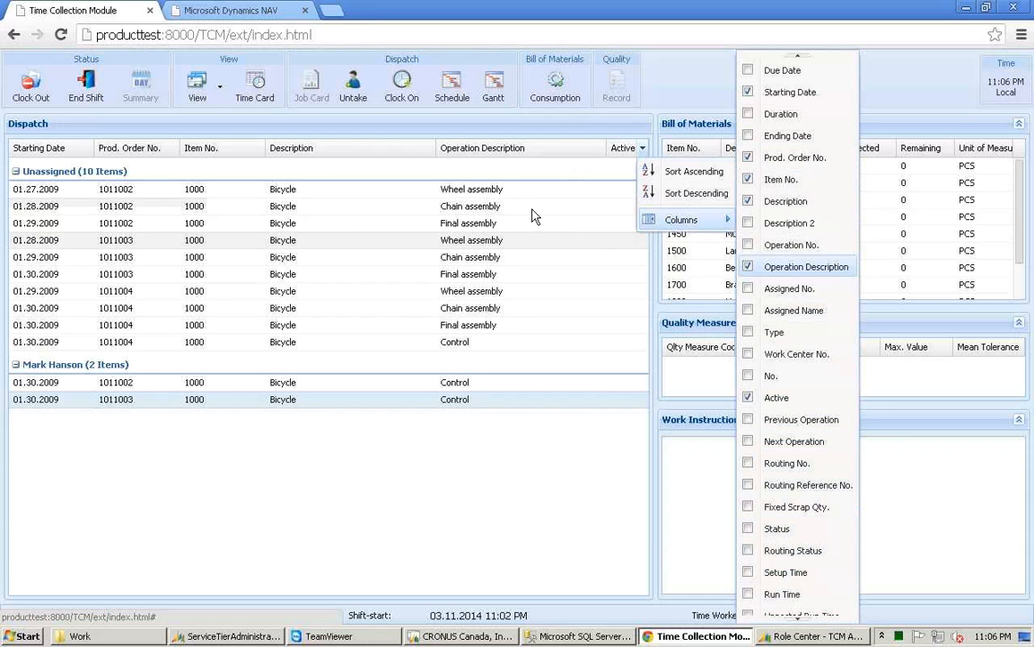
pyautogui.click(516, 239)
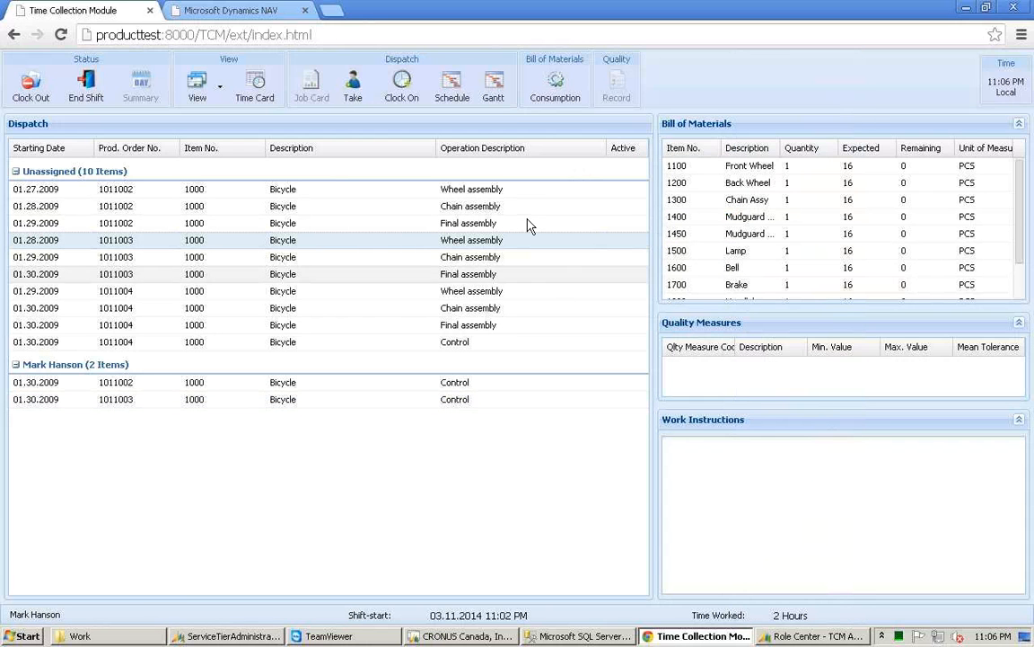
# Step: Open the current time card view
pyautogui.click(269, 87)
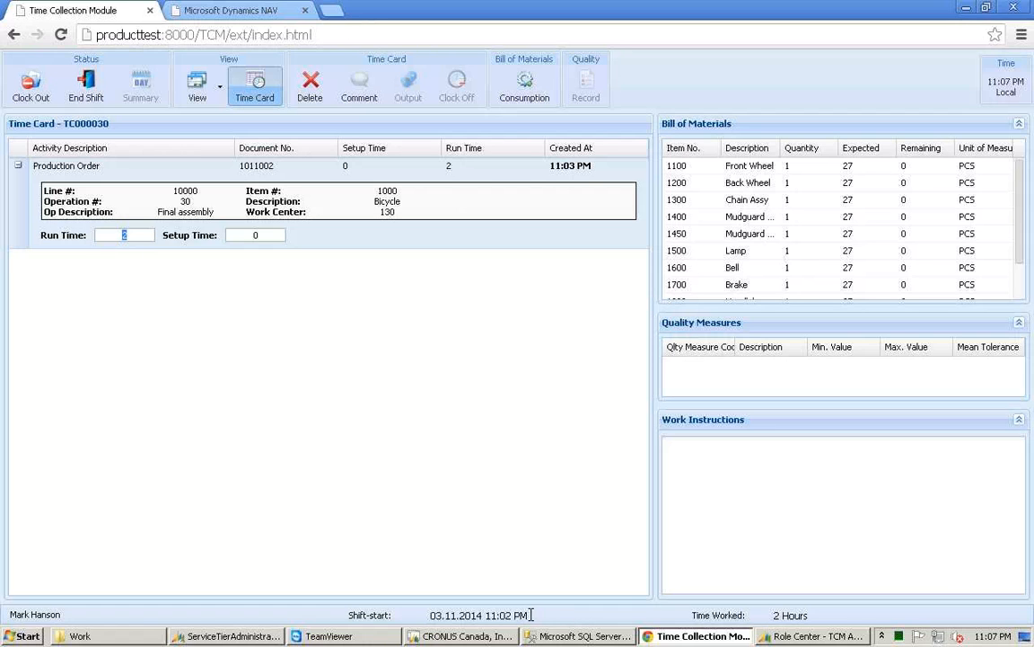
pyautogui.moveTo(529, 615); pyautogui.dragTo(430, 615)
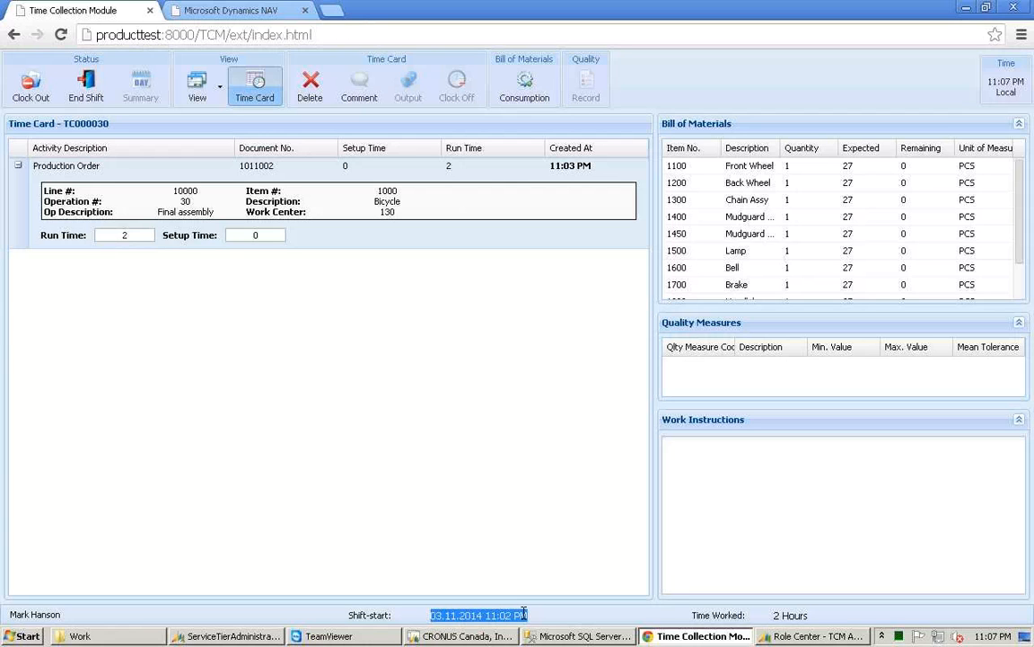
pyautogui.click(455, 358)
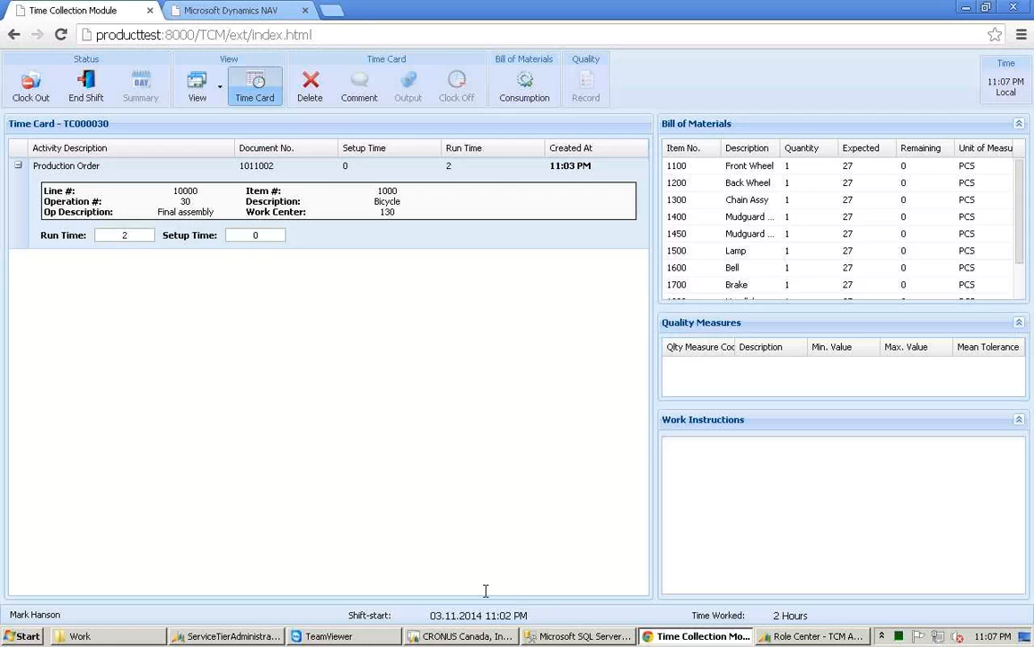
pyautogui.press('Tab')
# Step: Switch to the web client tab and validate time card TC000028
pyautogui.click(278, 14)
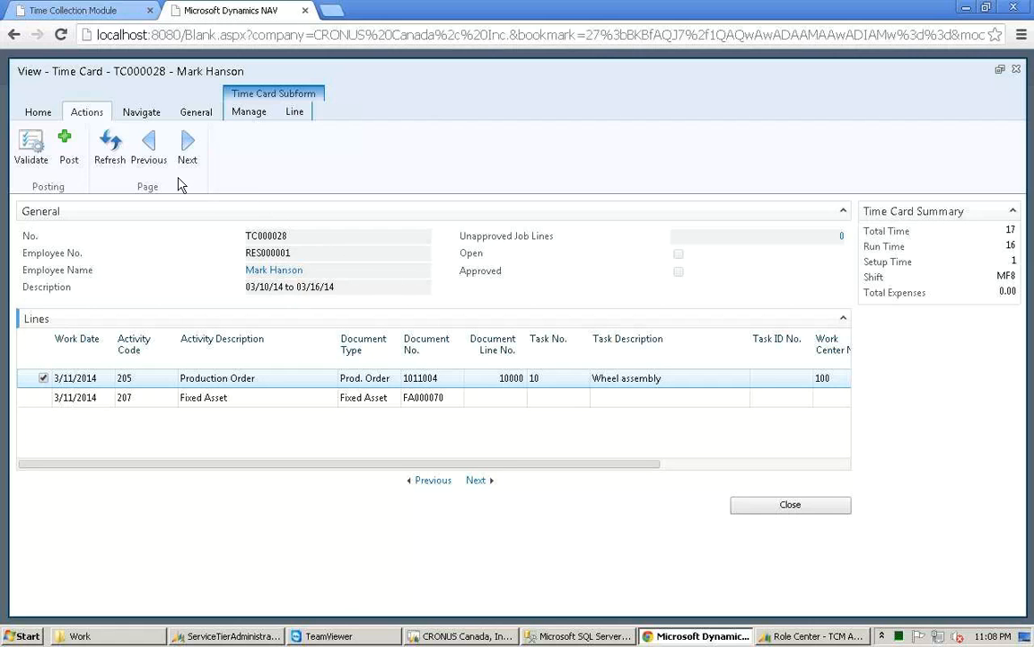
pyautogui.click(36, 153)
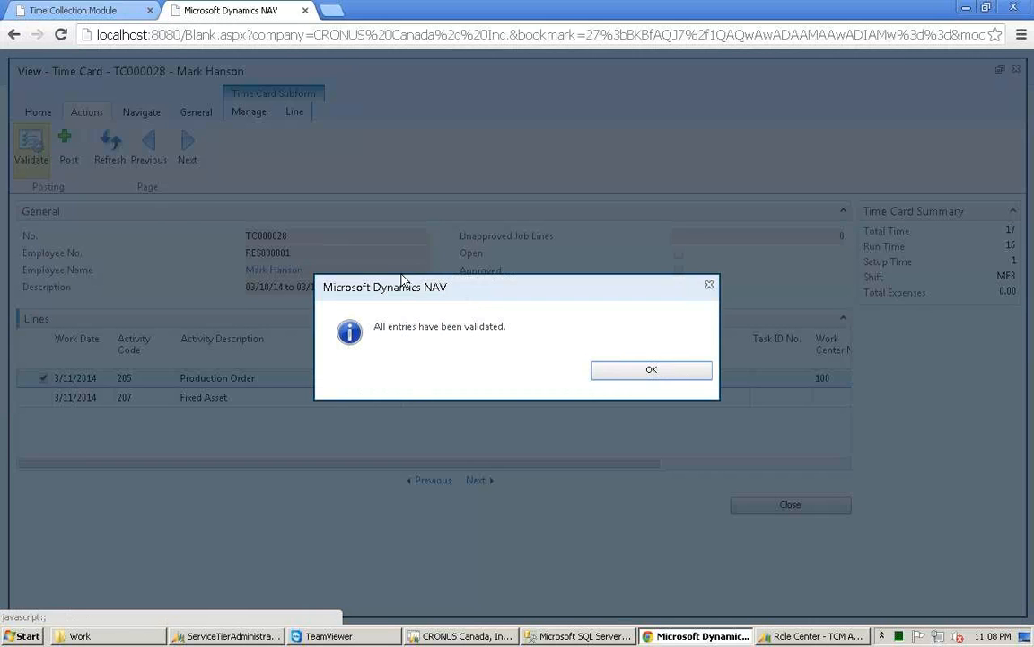
pyautogui.click(673, 370)
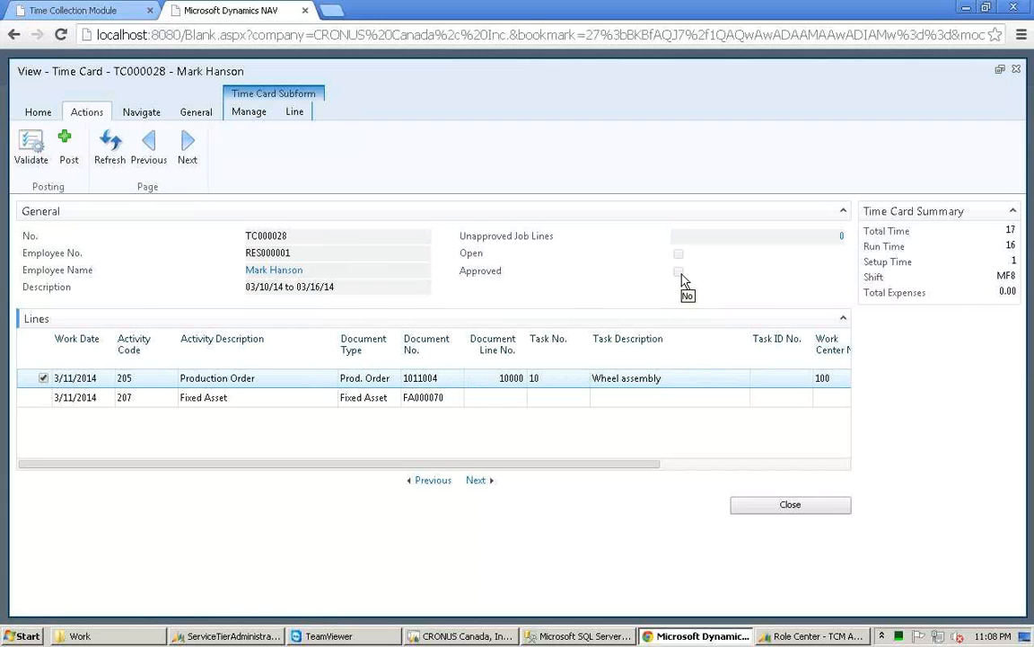
# Step: Page through the following time cards and scroll across the lines of TC000030
pyautogui.click(189, 152)
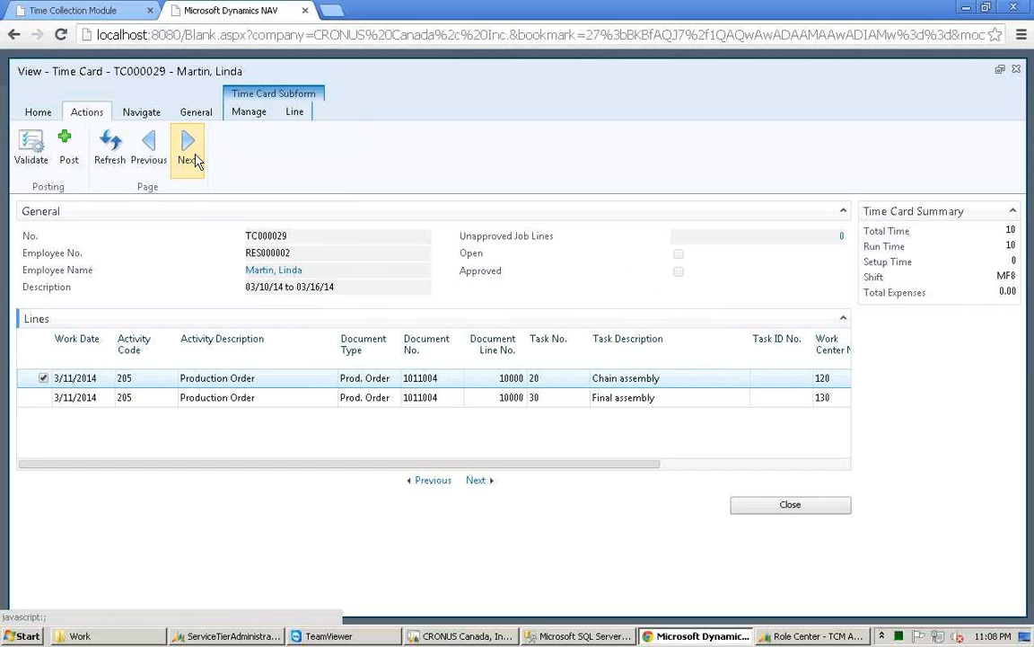
pyautogui.click(189, 153)
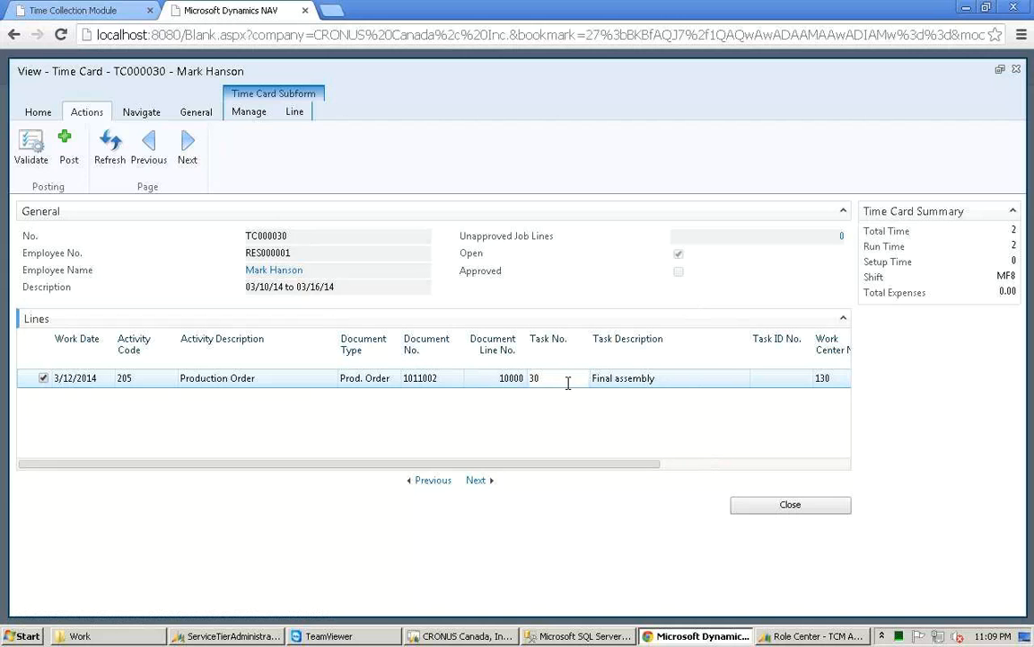
pyautogui.click(691, 465)
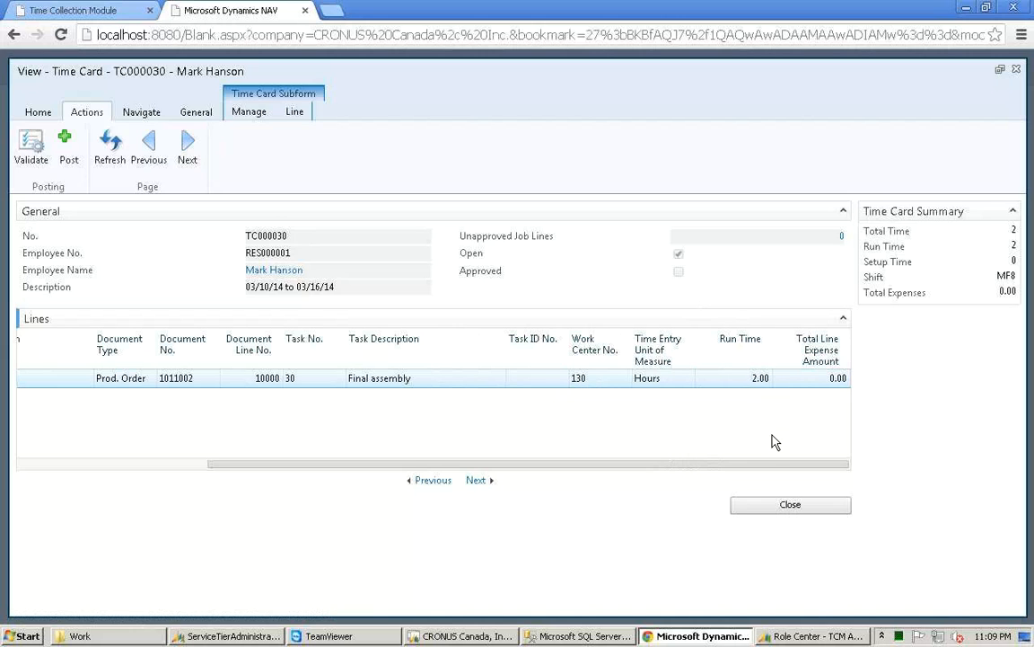
pyautogui.moveTo(761, 464); pyautogui.dragTo(604, 464)
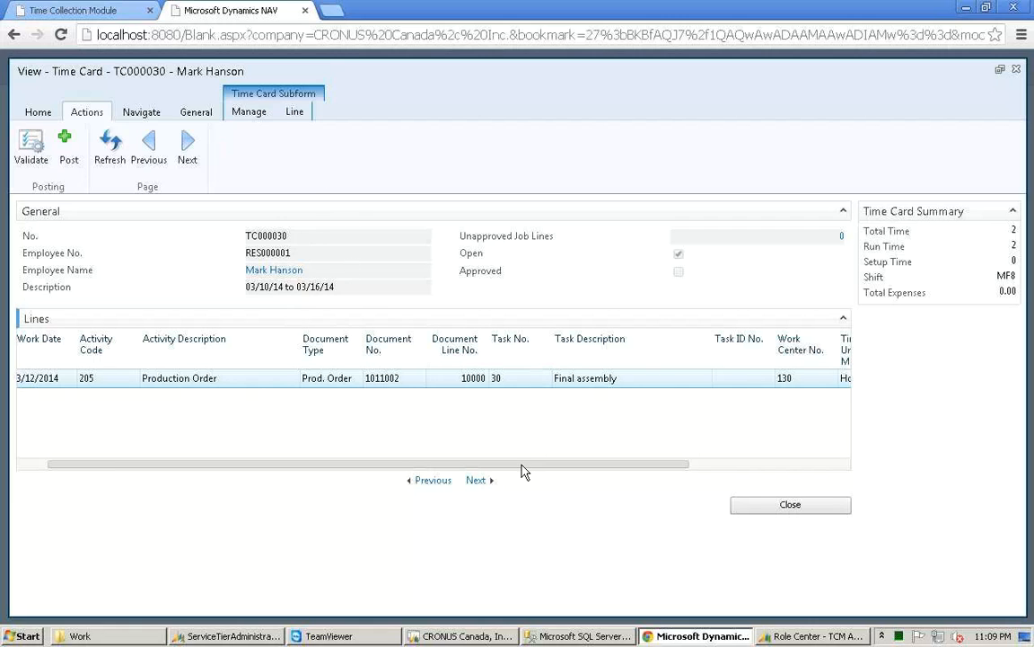
pyautogui.moveTo(521, 466); pyautogui.dragTo(489, 462)
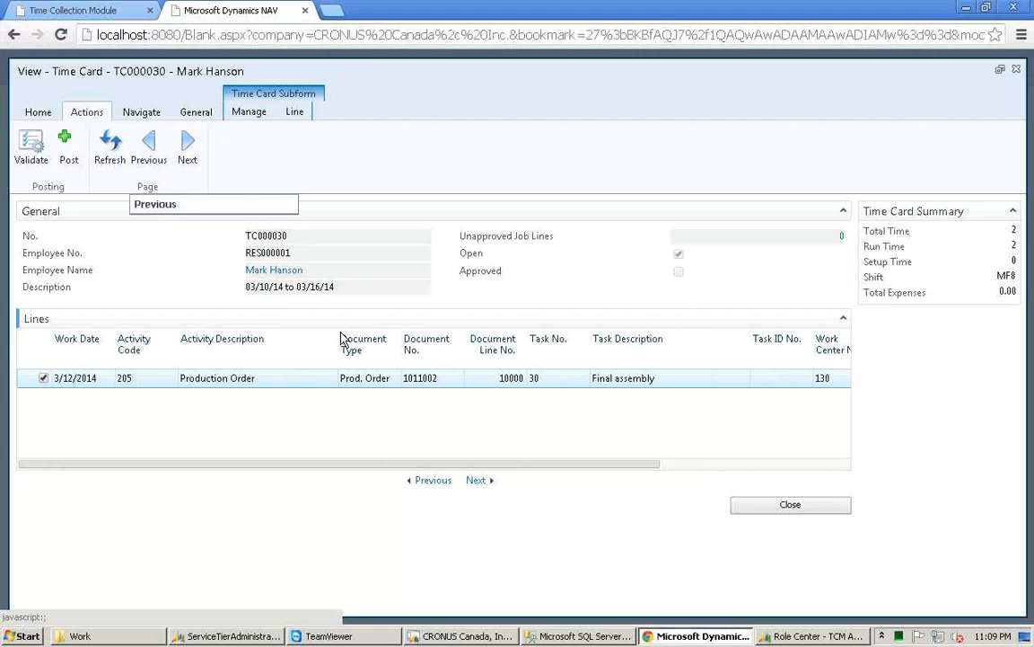
pyautogui.click(149, 144)
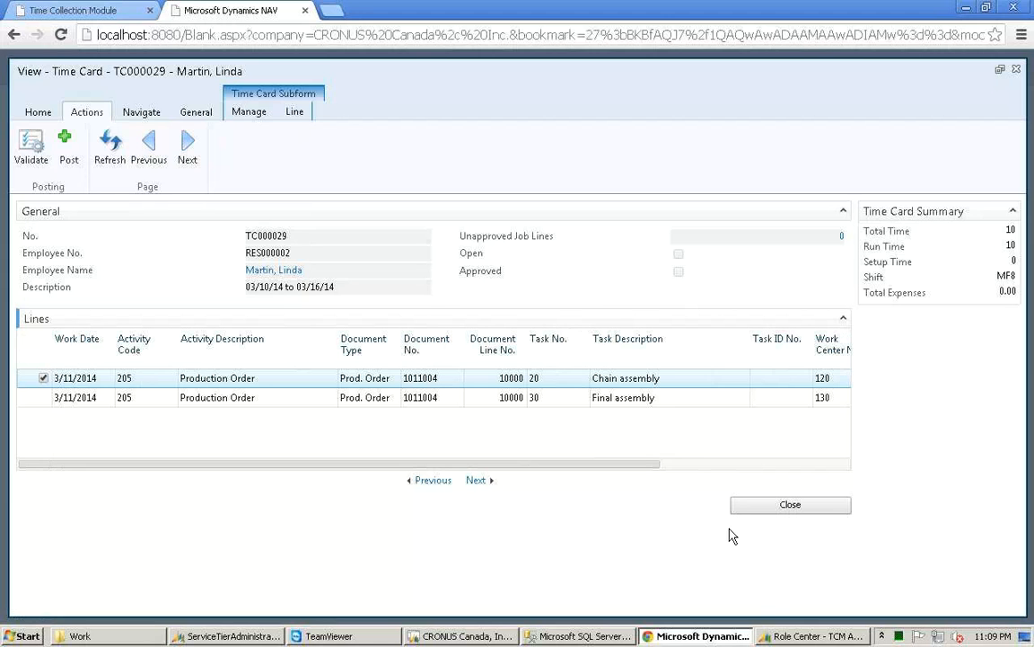
# Step: Switch to the TCM Approver Role Center and open the TCM Payroll Adj. Worksheet
pyautogui.click(790, 638)
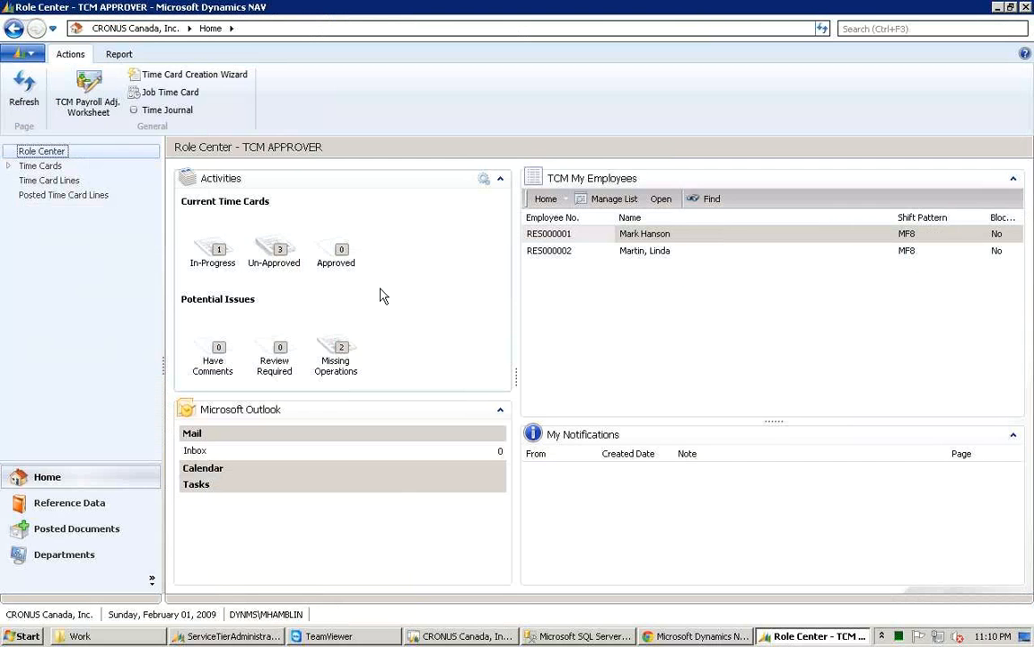
pyautogui.click(290, 273)
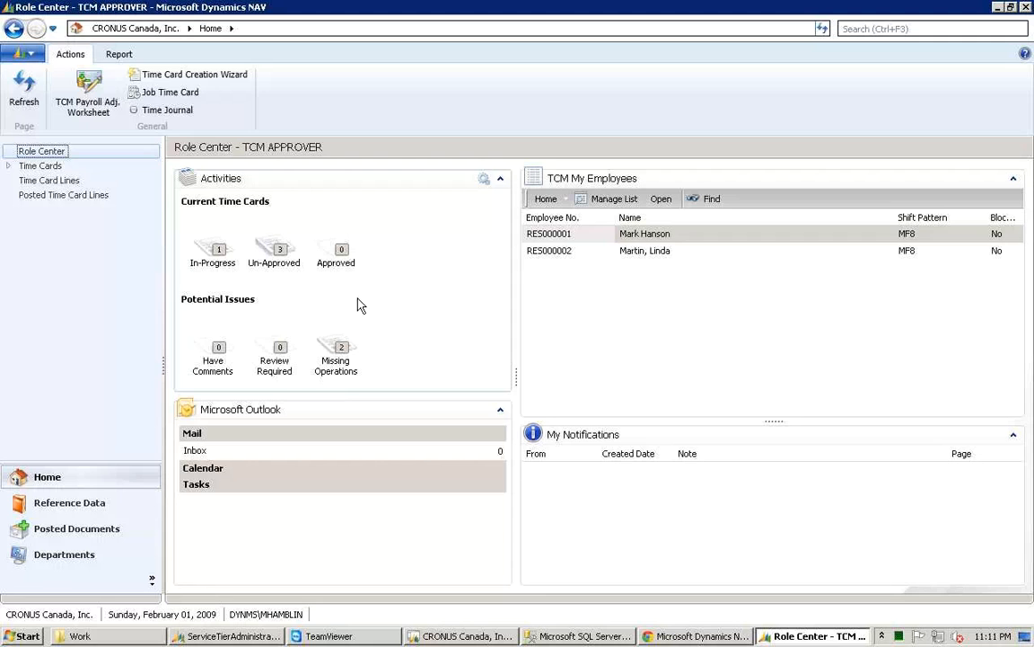
pyautogui.click(97, 112)
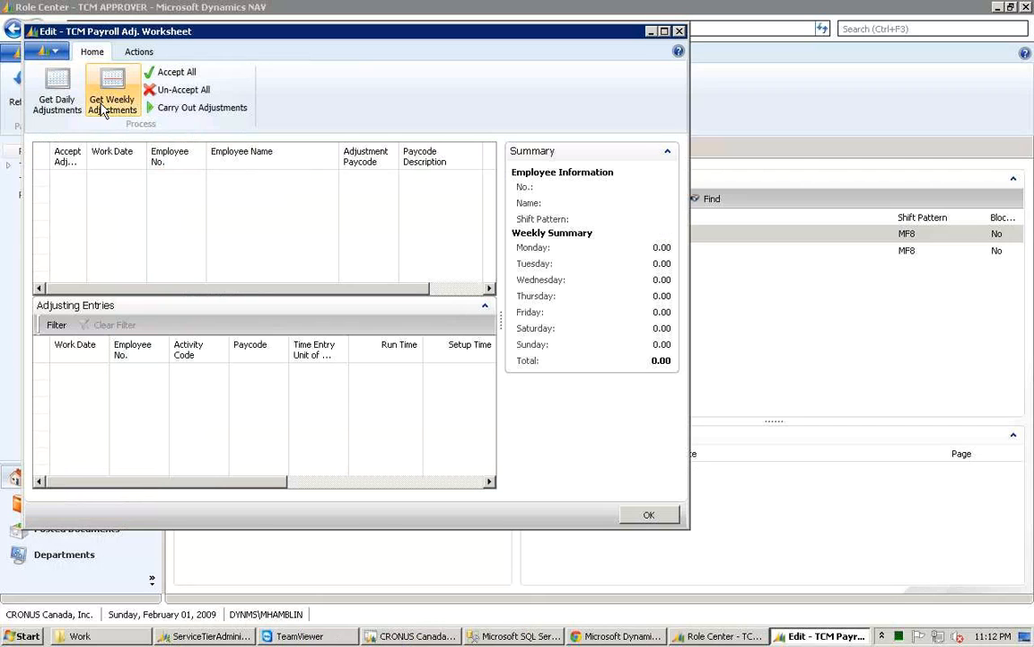
# Step: Retrieve the daily adjustments into the payroll adjustment worksheet and widen the window
pyautogui.click(102, 109)
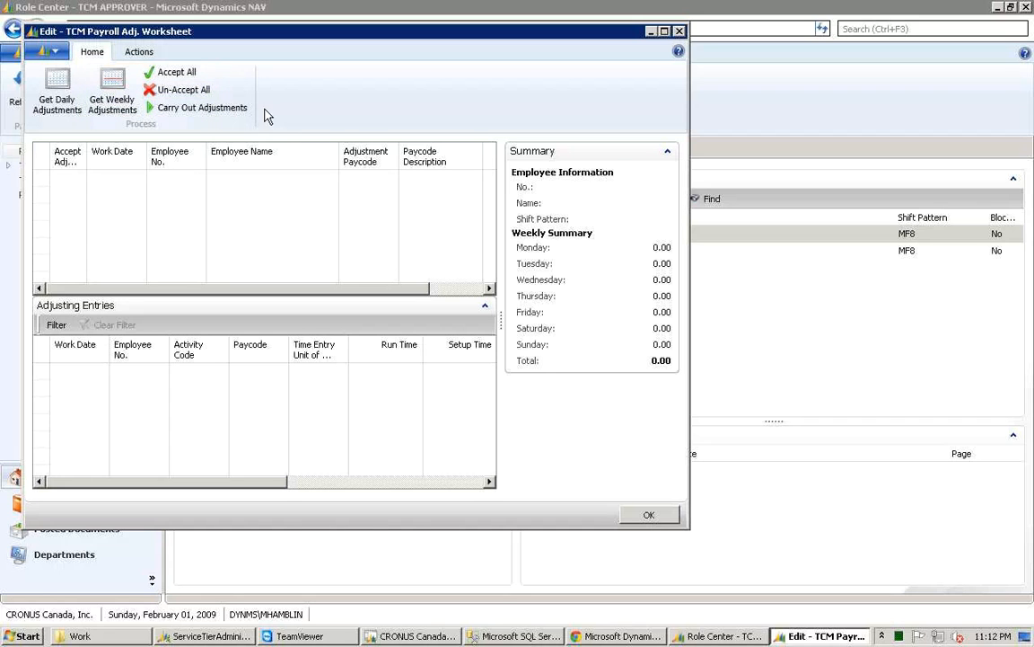
pyautogui.click(64, 92)
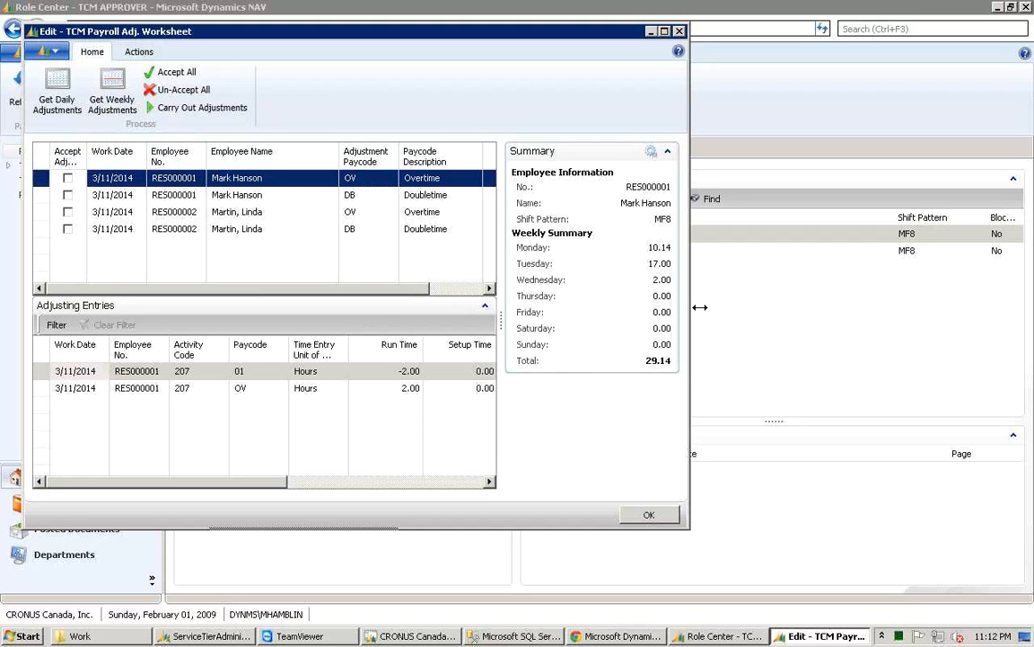
pyautogui.moveTo(700, 307); pyautogui.dragTo(805, 304)
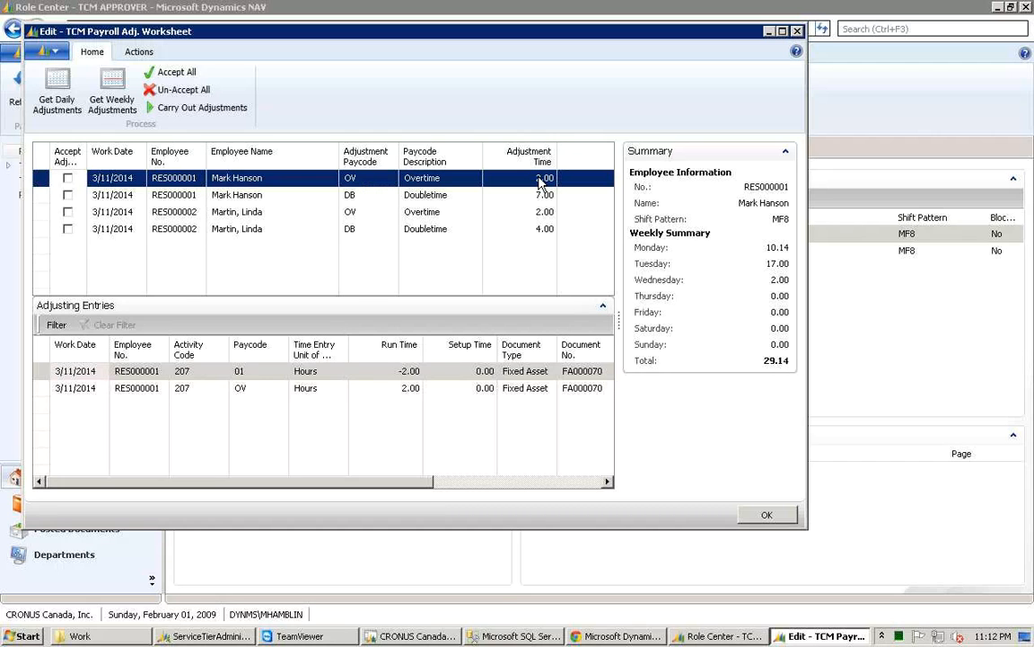
# Step: Inspect the adjusting entries for the overtime and doubletime adjustment lines
pyautogui.press('Down')
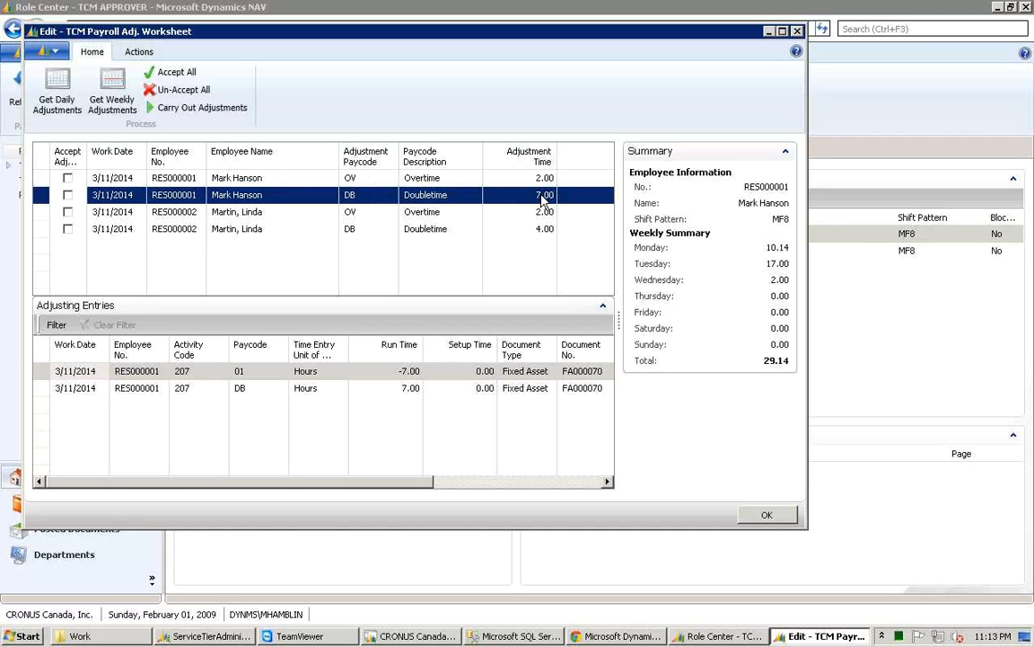
pyautogui.click(487, 178)
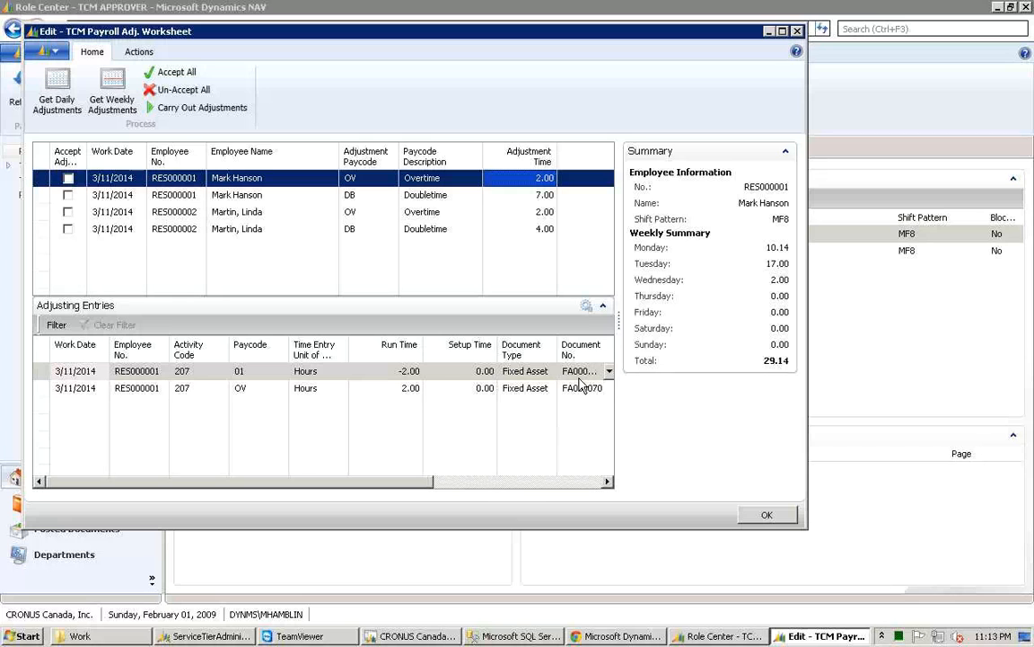
pyautogui.click(249, 375)
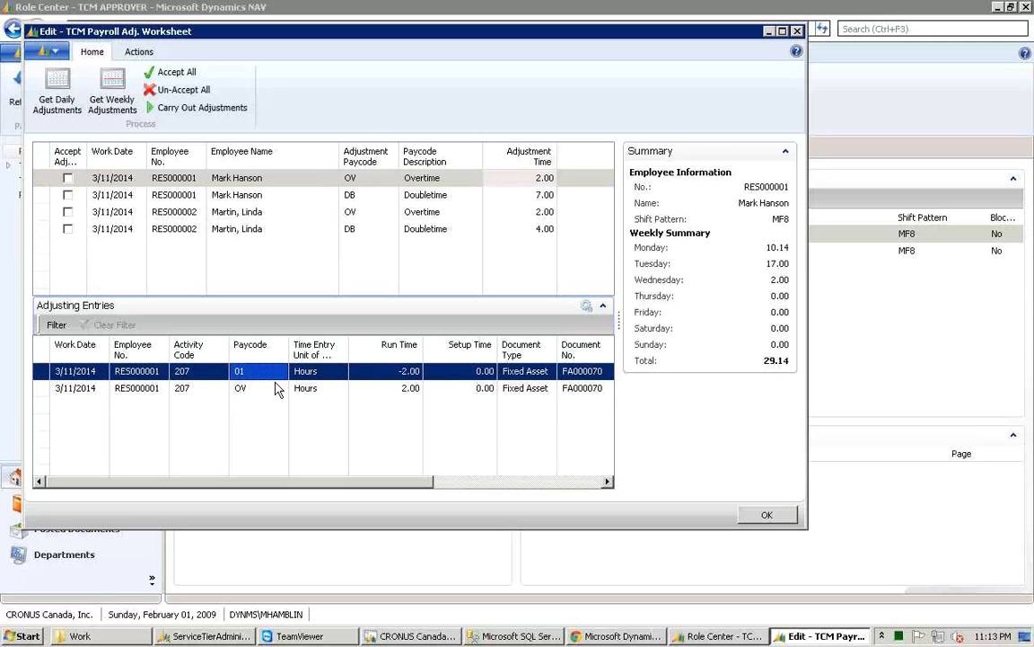
pyautogui.click(243, 391)
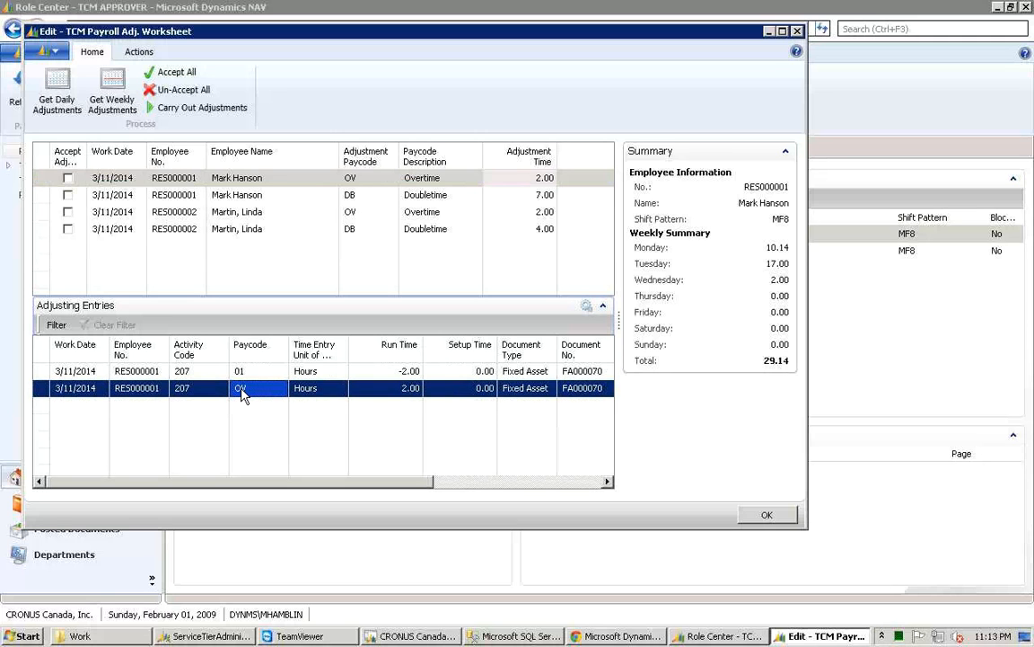
pyautogui.click(242, 386)
pyautogui.click(352, 201)
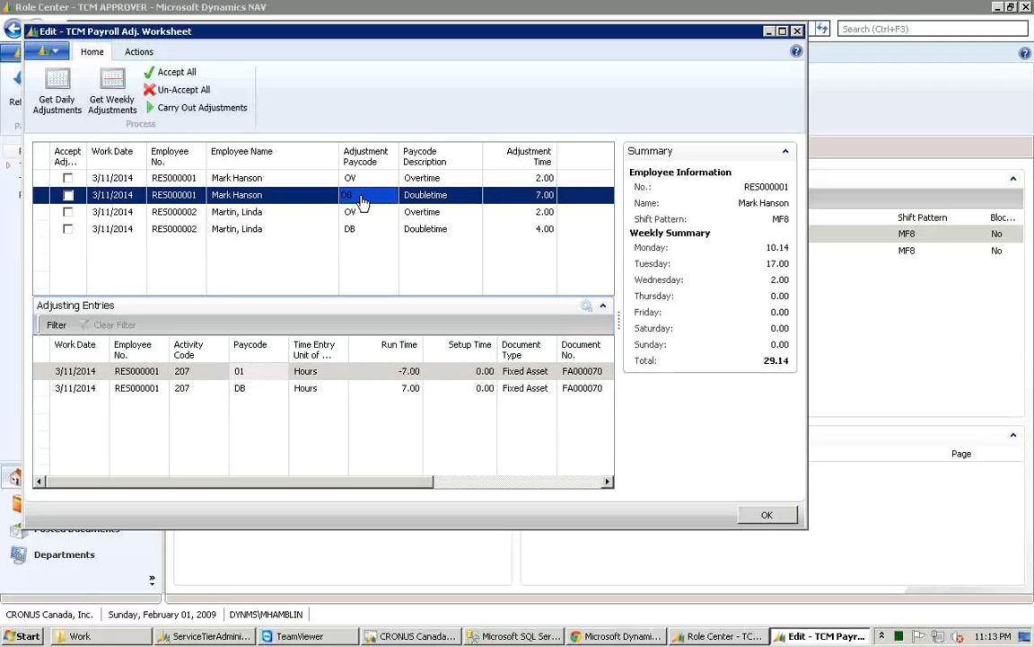
pyautogui.click(352, 201)
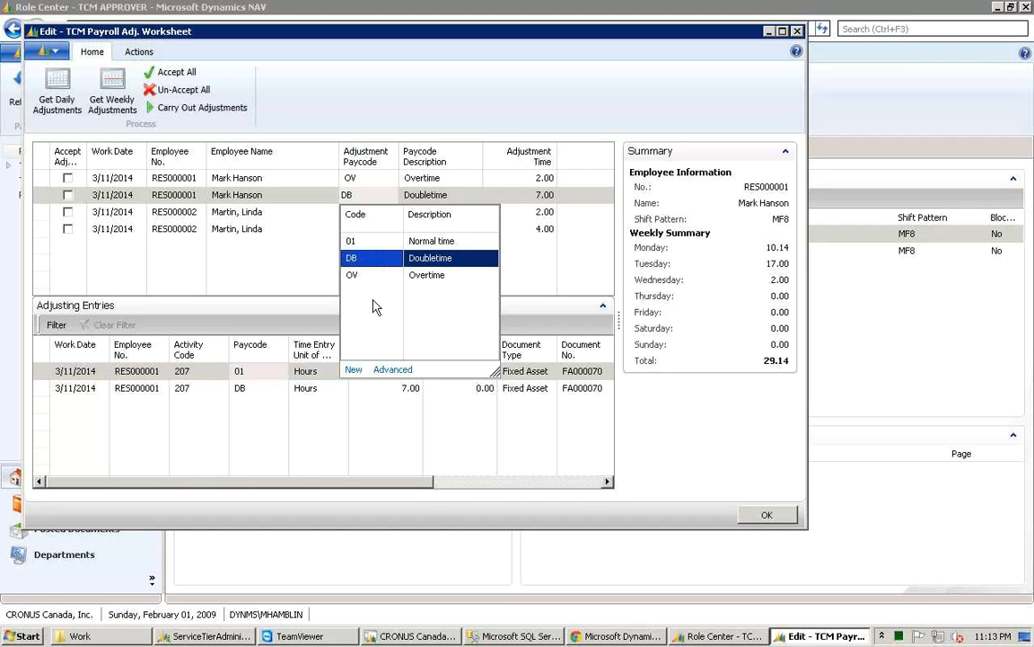
pyautogui.click(440, 197)
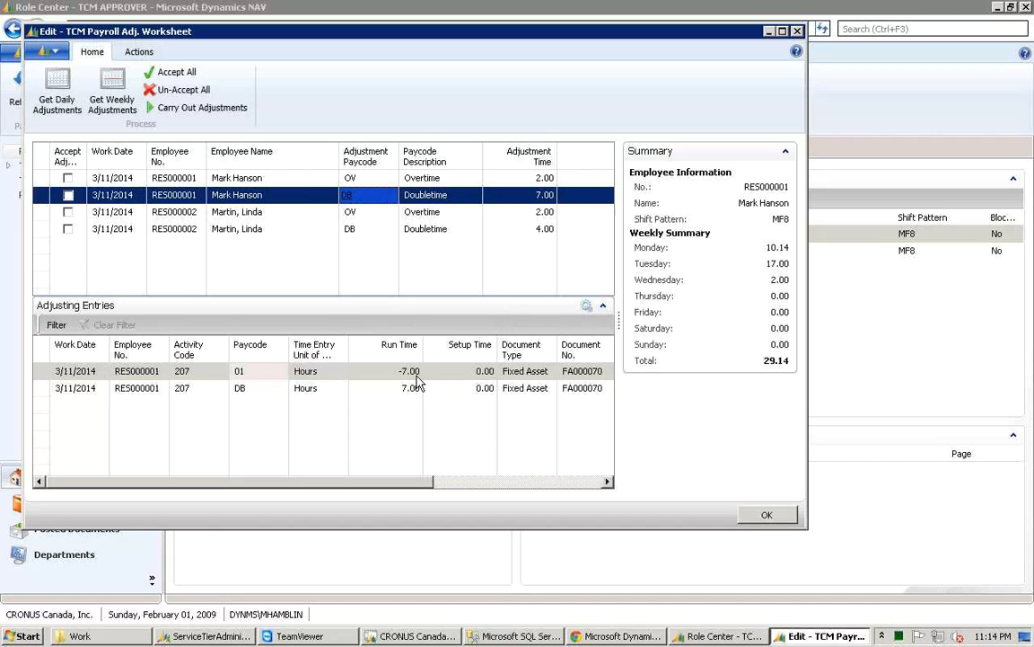
pyautogui.click(566, 375)
pyautogui.click(396, 391)
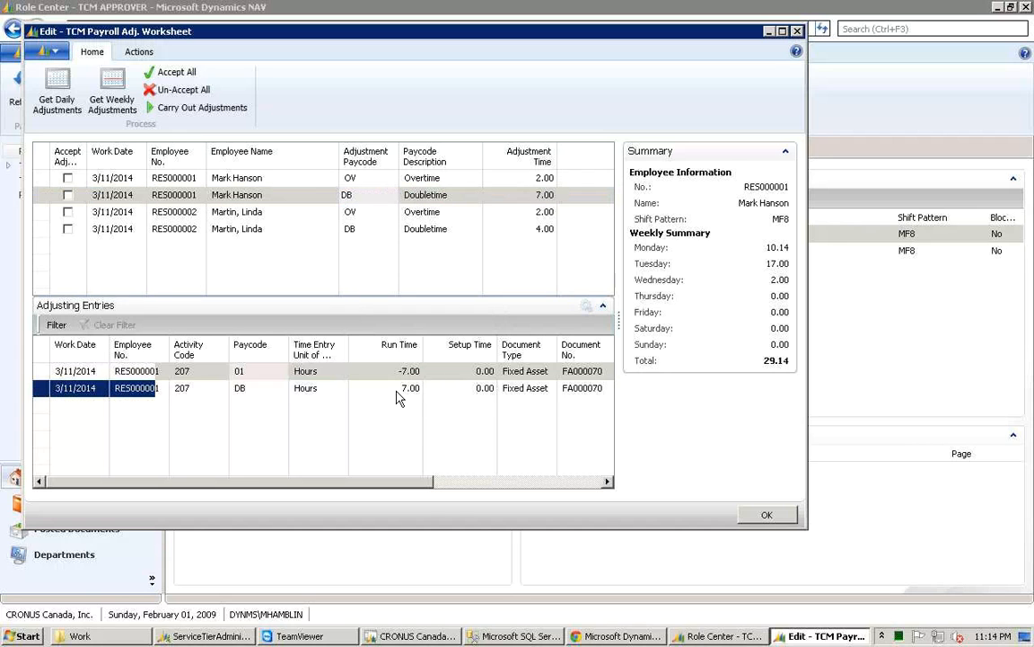
pyautogui.click(448, 482)
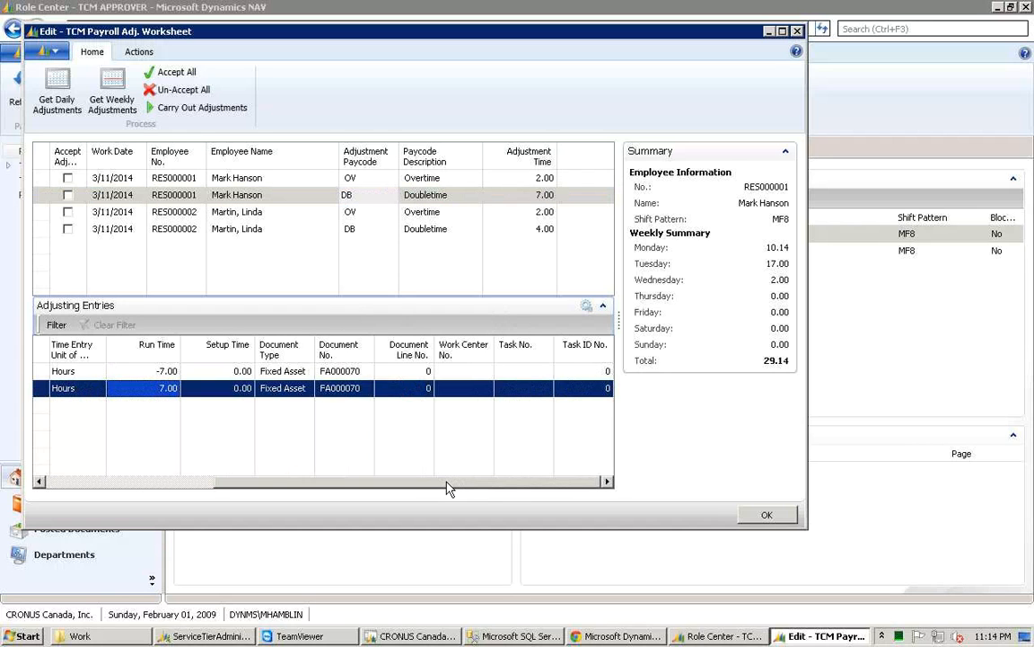
pyautogui.moveTo(447, 482); pyautogui.dragTo(218, 462)
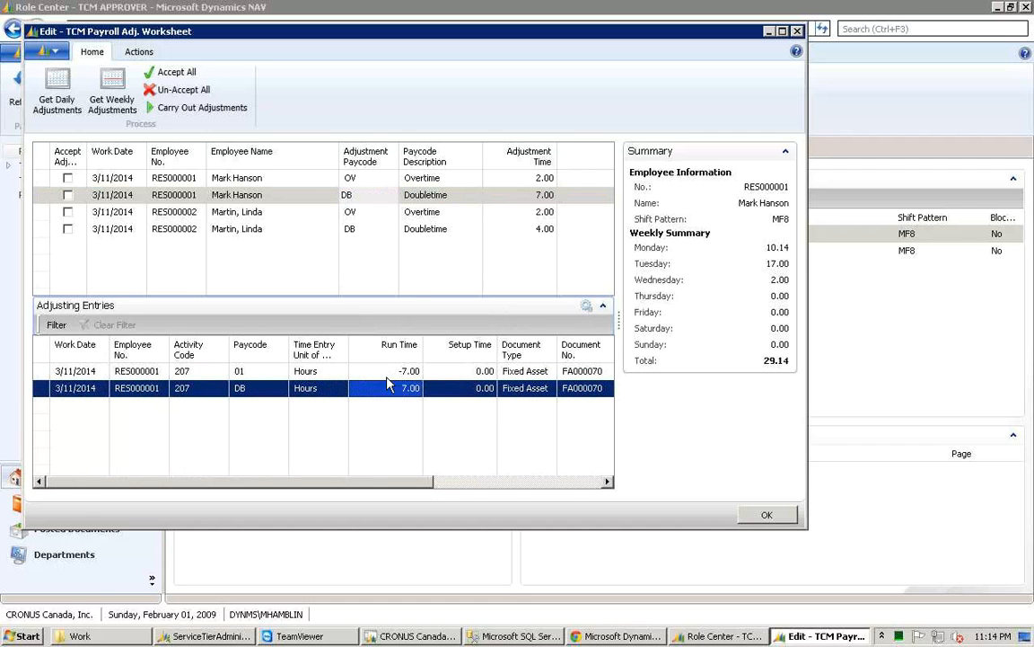
pyautogui.click(440, 212)
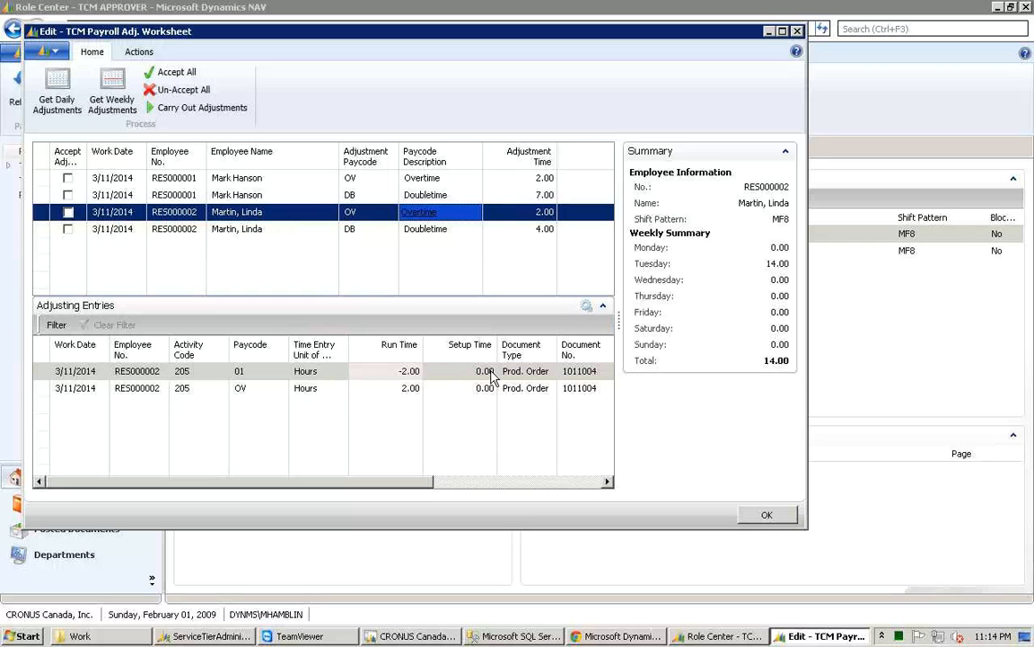
pyautogui.click(446, 485)
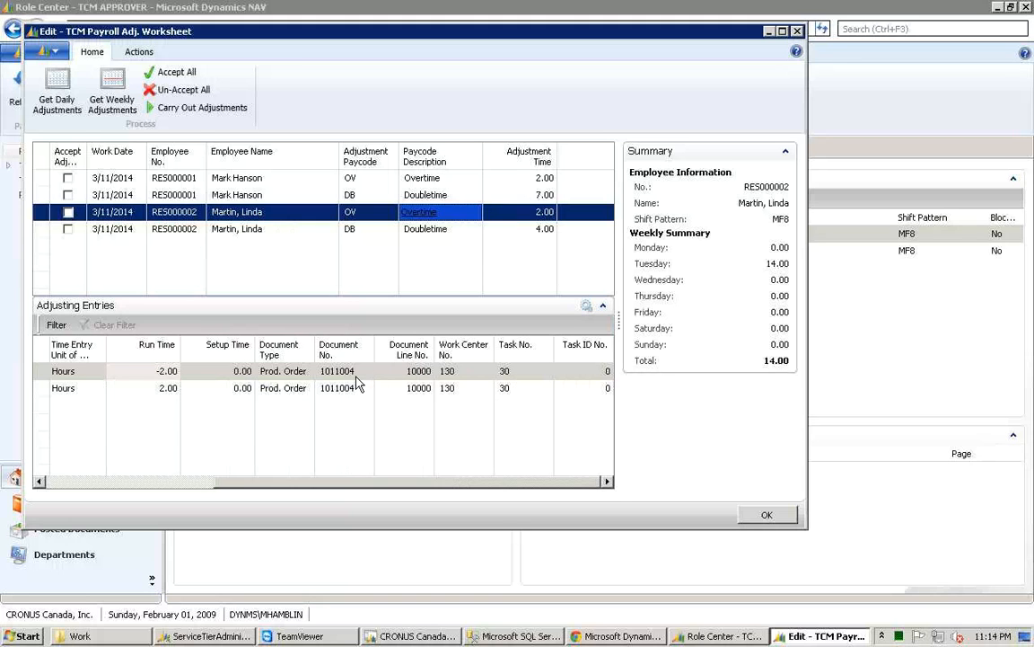
pyautogui.click(518, 376)
pyautogui.moveTo(503, 485); pyautogui.dragTo(213, 426)
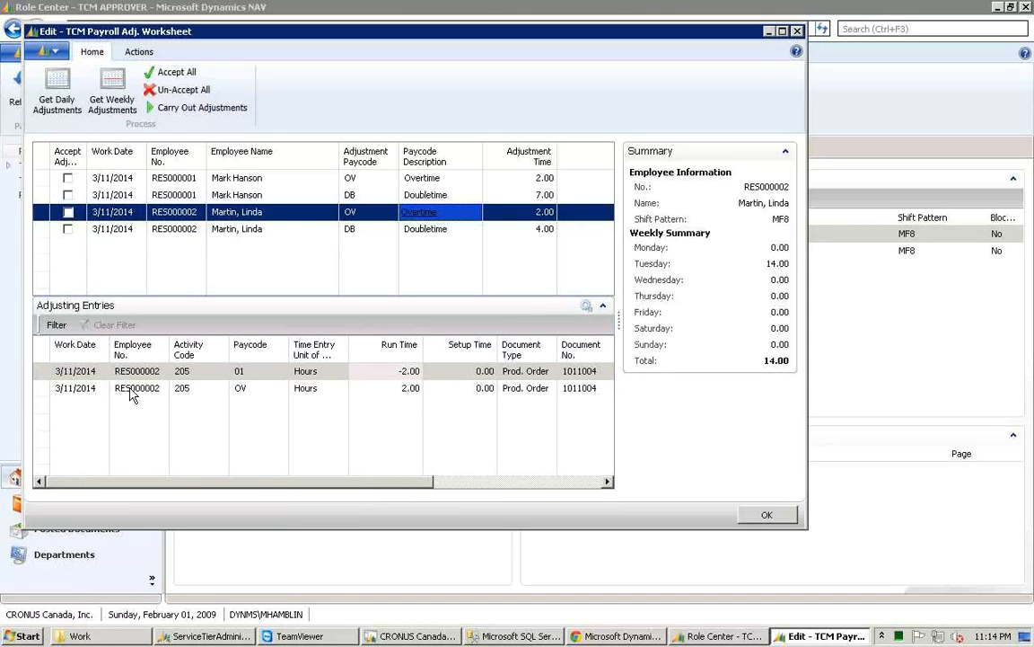
pyautogui.click(279, 390)
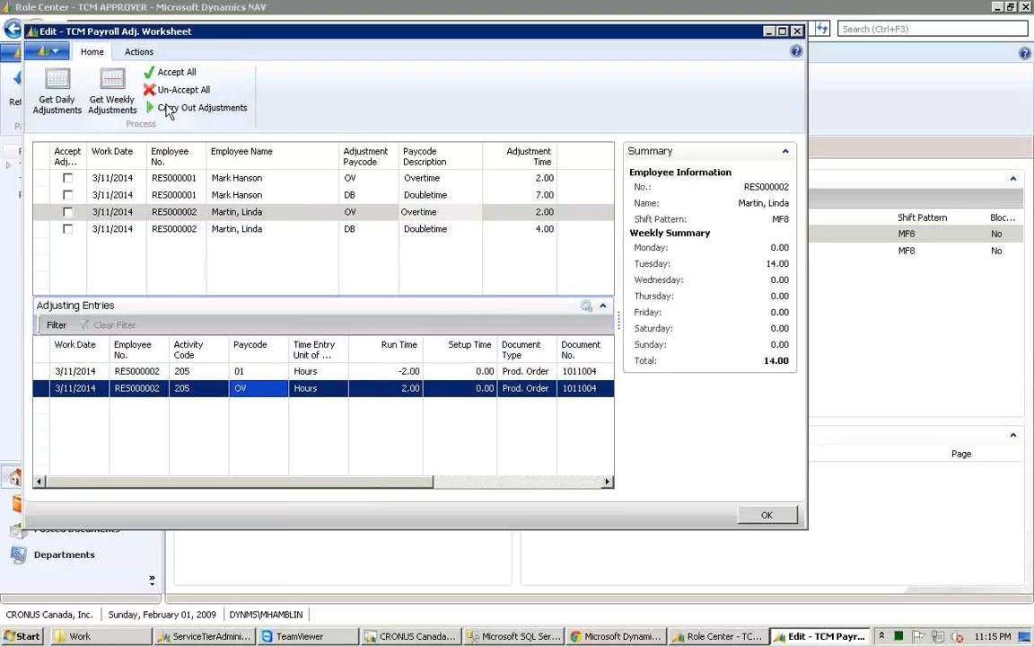
# Step: Accept all payroll adjustment lines and close the TCM Payroll Adj. Worksheet
pyautogui.click(165, 75)
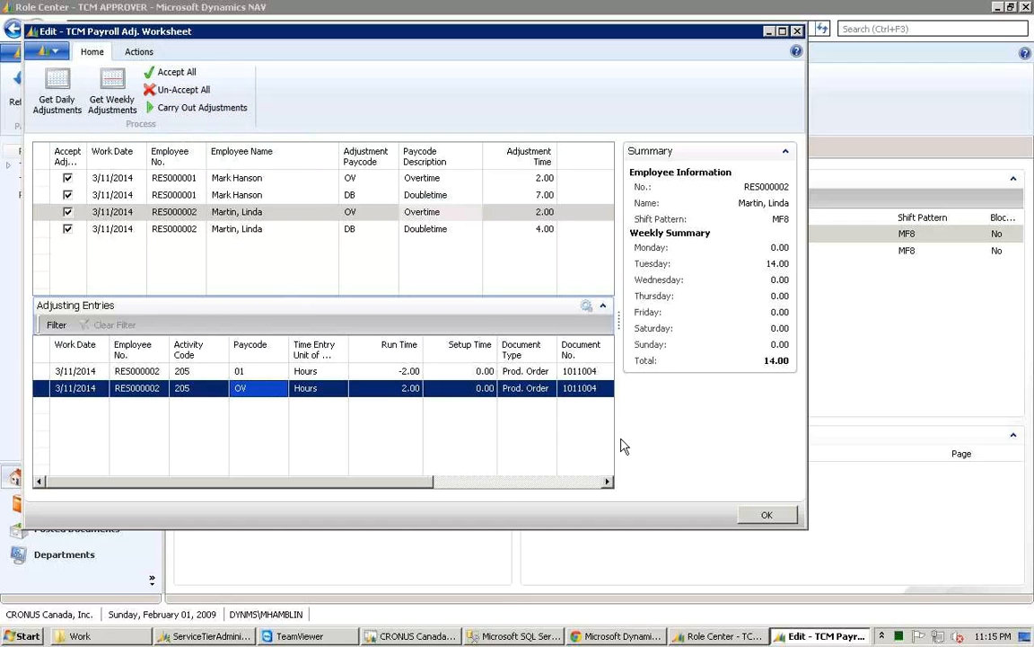
pyautogui.click(777, 517)
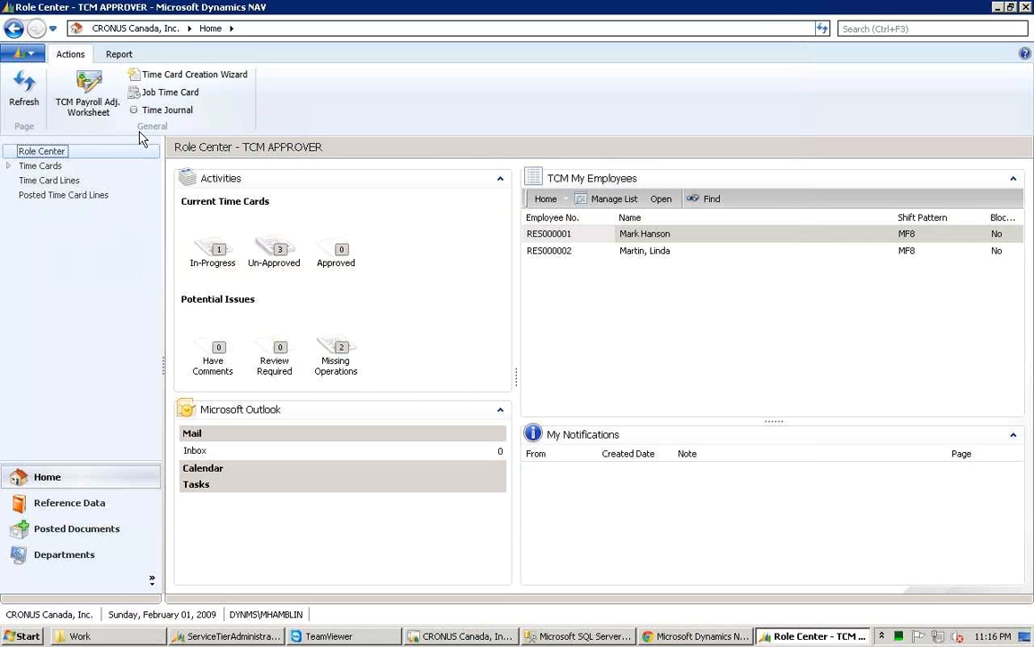
# Step: Open Posted Time Card Lines and scroll across its columns, widening the Exported column
pyautogui.click(99, 200)
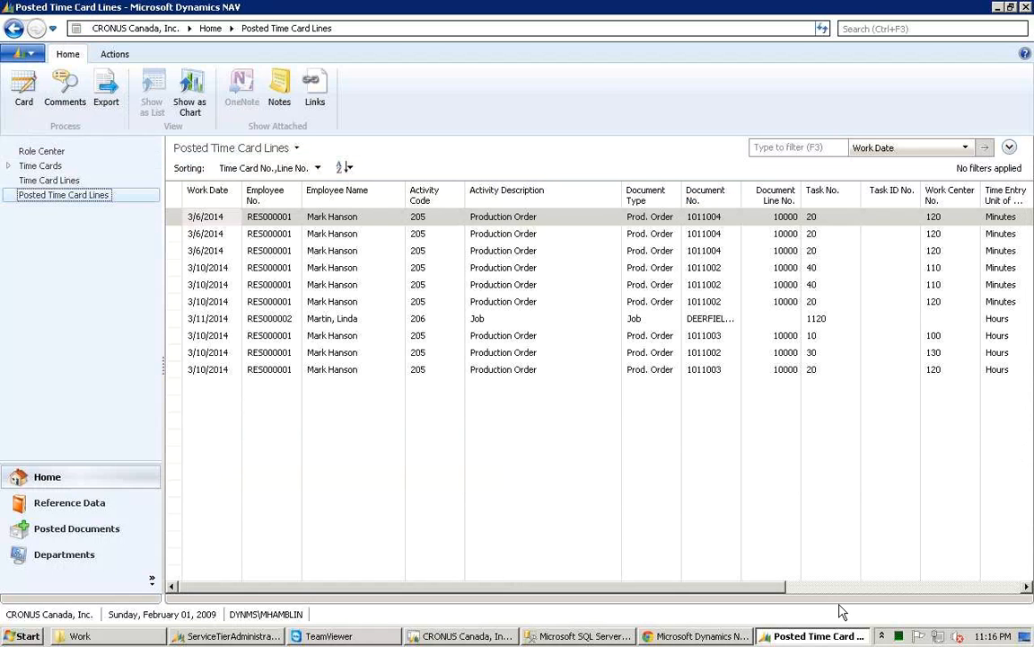
pyautogui.click(813, 589)
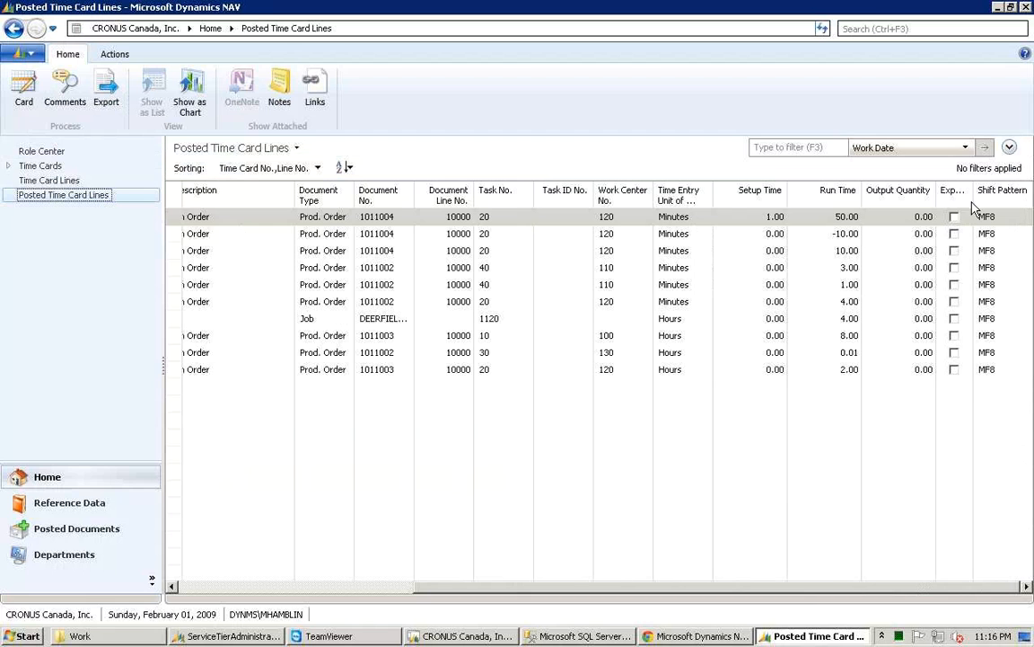
pyautogui.moveTo(975, 191); pyautogui.dragTo(989, 191)
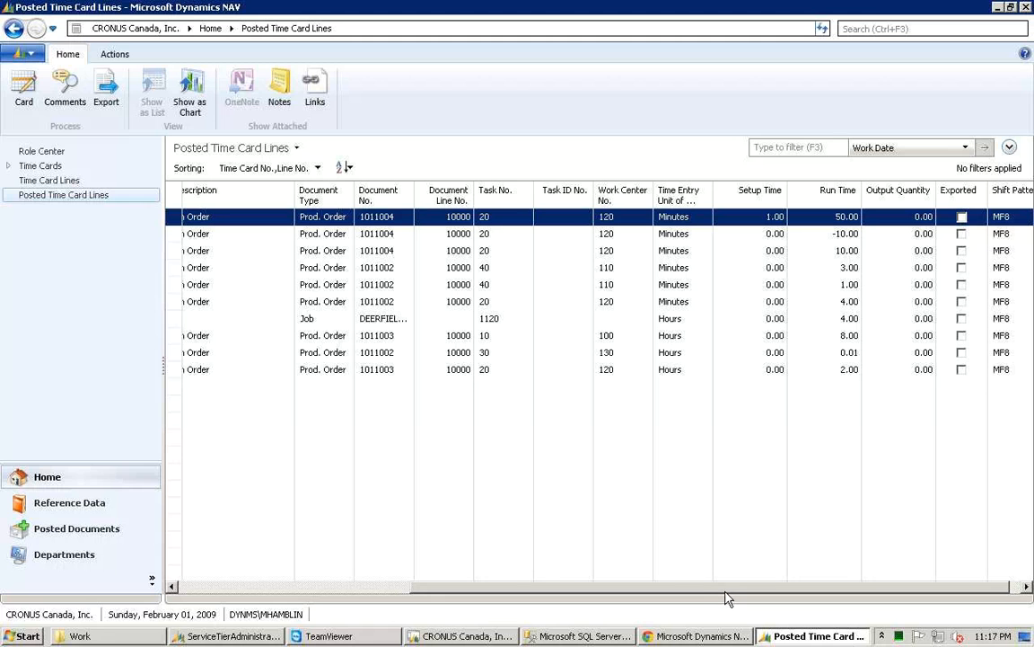
pyautogui.moveTo(728, 590); pyautogui.dragTo(646, 585)
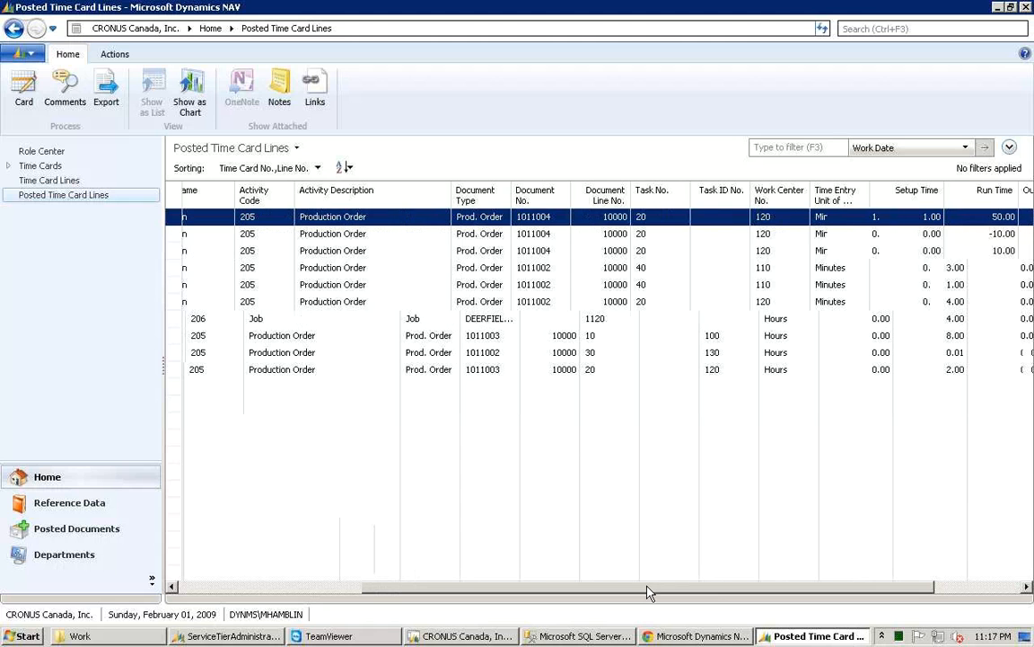
pyautogui.moveTo(647, 586); pyautogui.dragTo(492, 586)
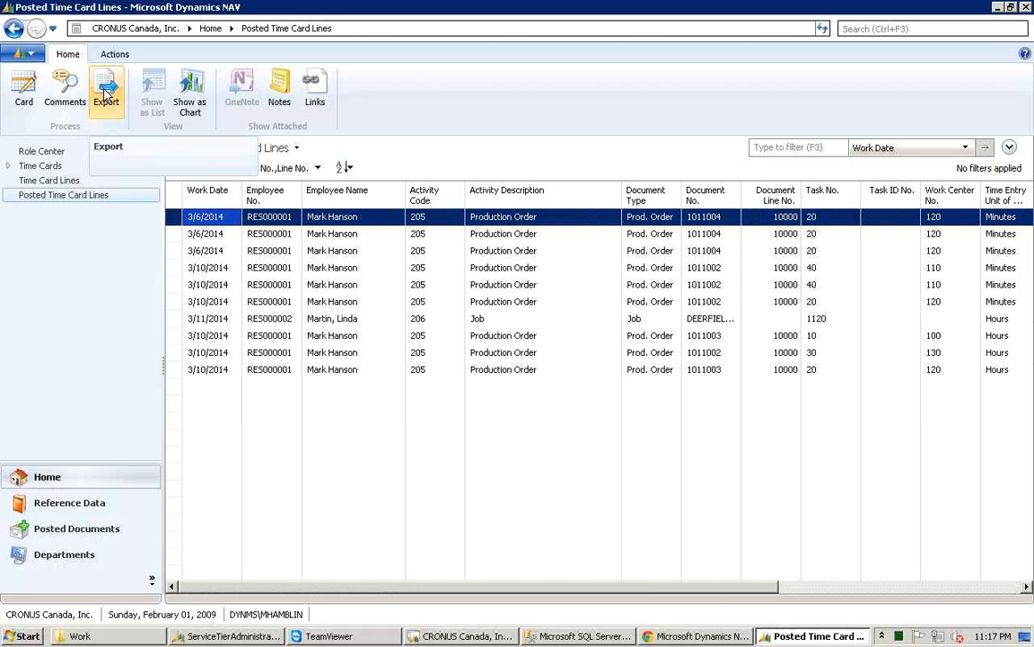
# Step: Export the posted time card lines and dismiss the payroll control warning
pyautogui.click(105, 93)
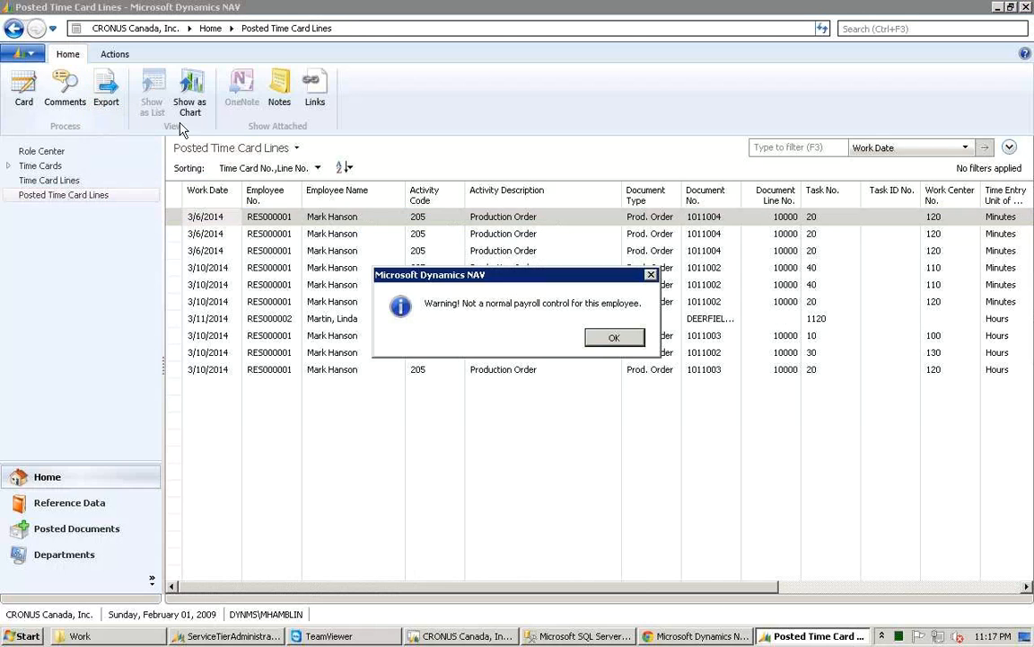
pyautogui.click(609, 342)
pyautogui.click(615, 341)
pyautogui.click(615, 340)
pyautogui.click(571, 343)
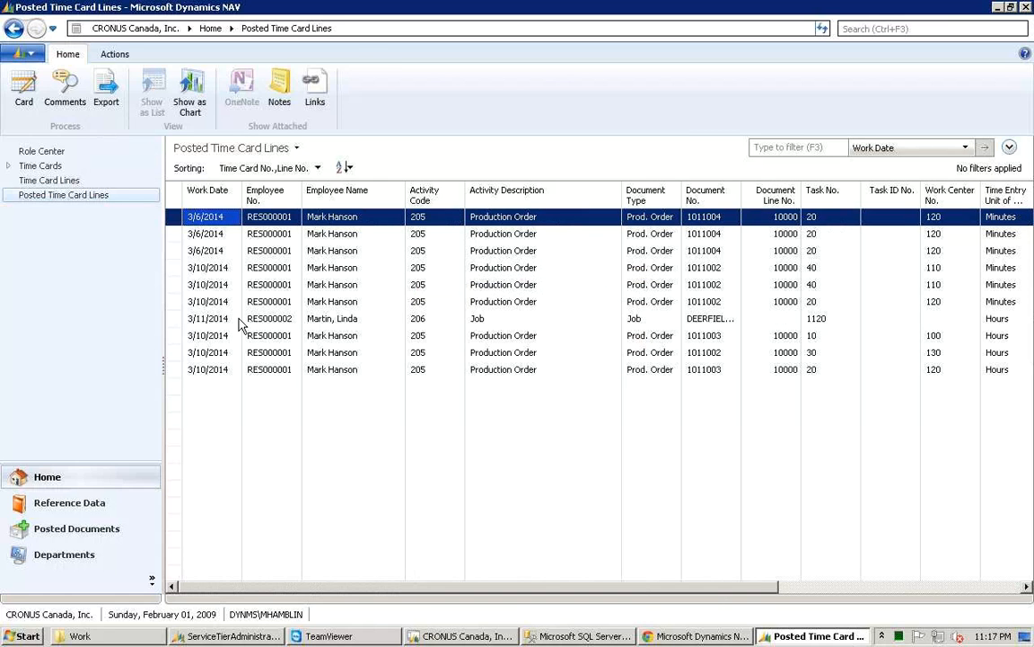
# Step: Return to the Role Center and open the Time Journal, enlarging its window to show all columns
pyautogui.click(47, 153)
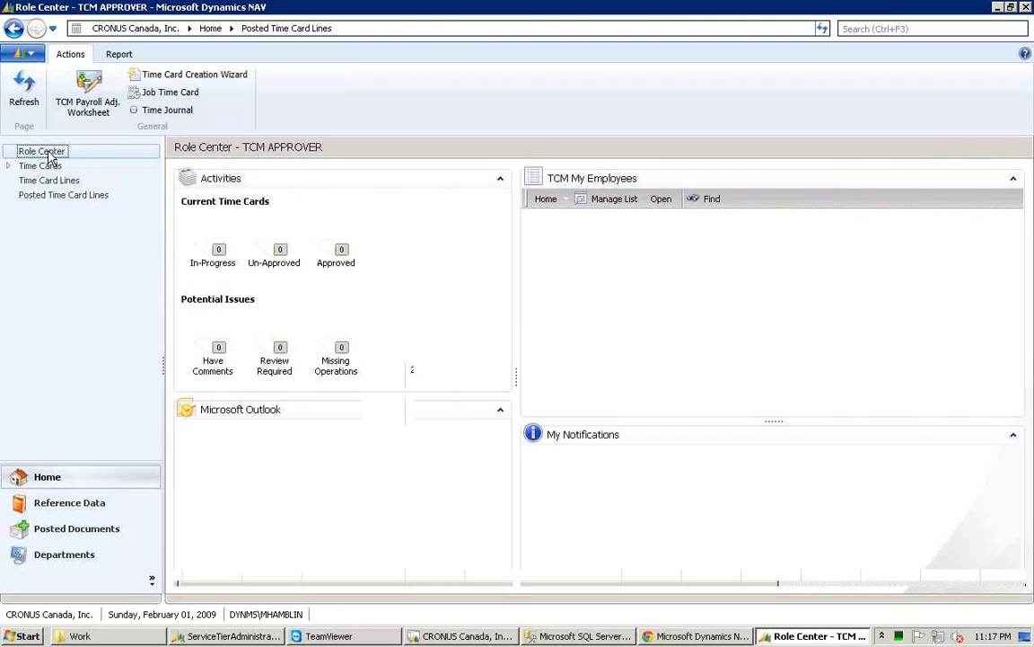
pyautogui.click(184, 121)
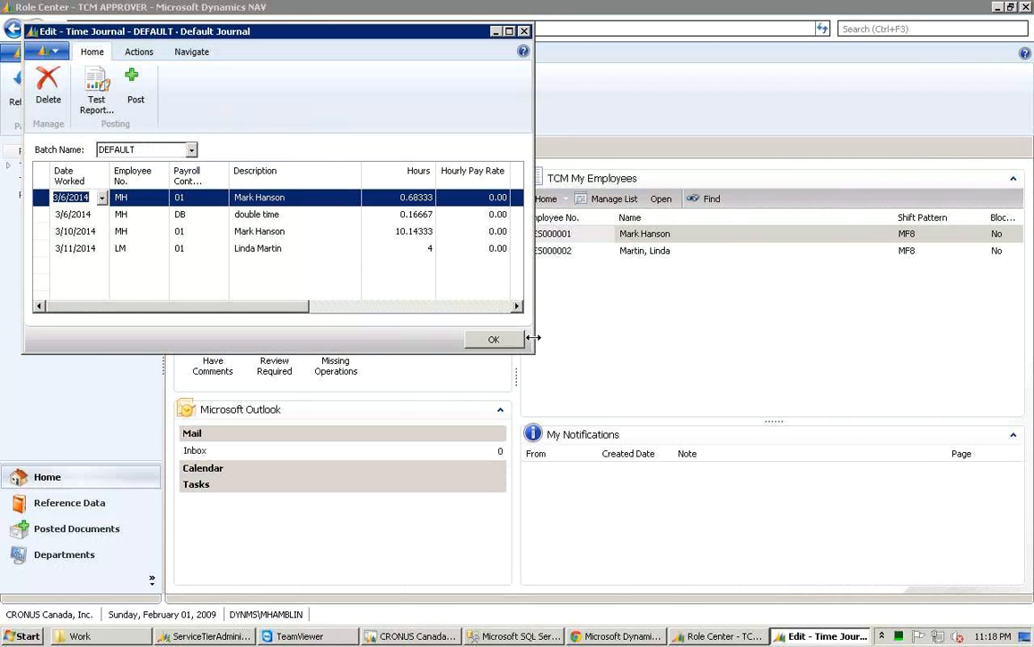
pyautogui.moveTo(542, 337); pyautogui.dragTo(694, 353)
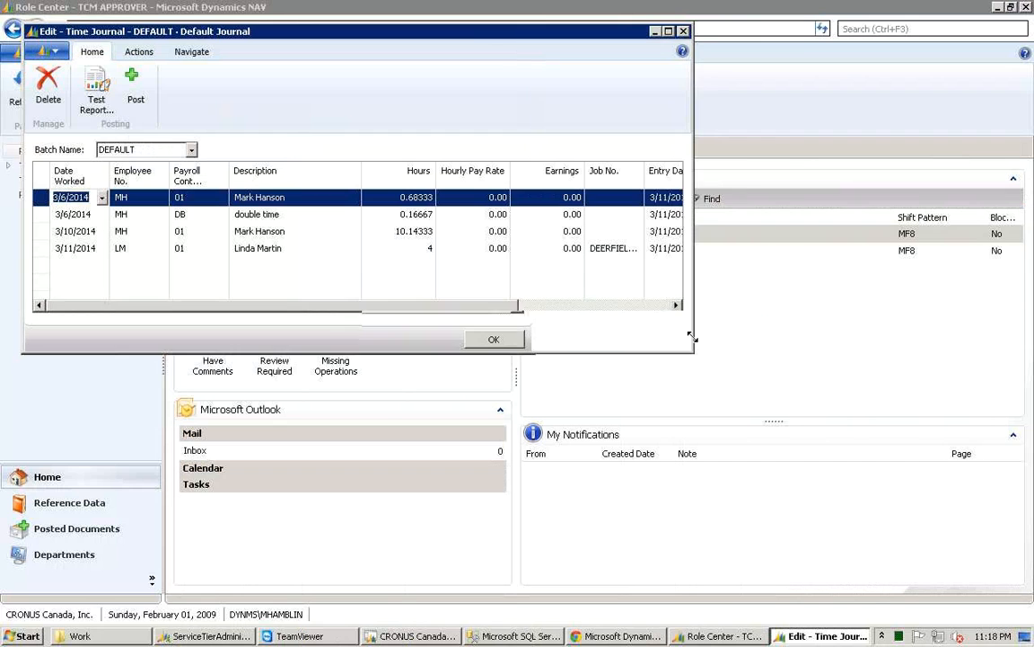
pyautogui.moveTo(806, 371); pyautogui.dragTo(805, 370)
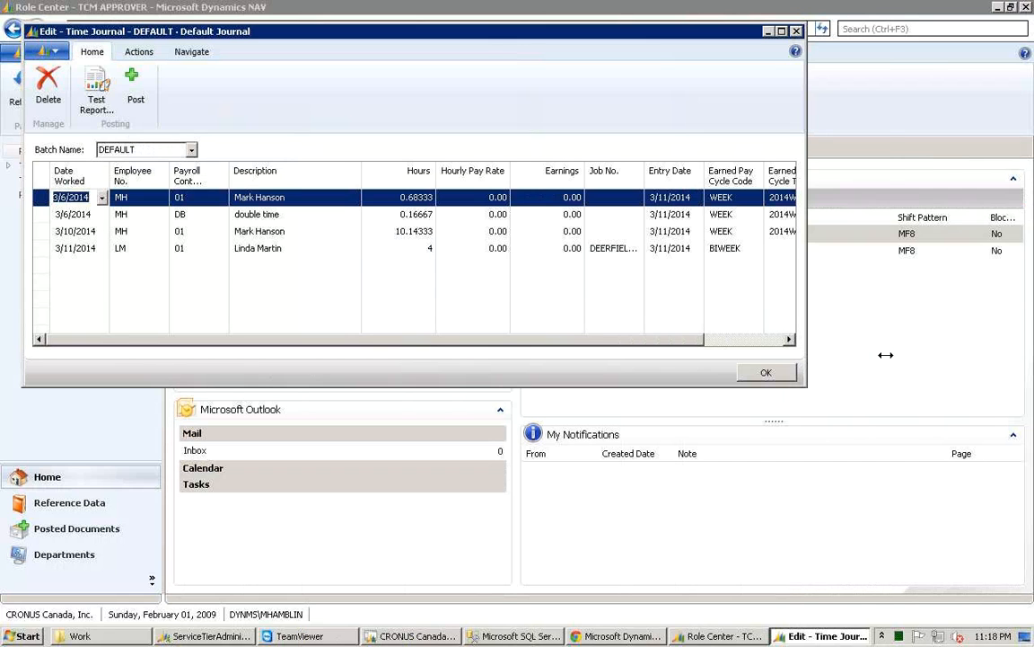
pyautogui.moveTo(885, 355); pyautogui.dragTo(899, 357)
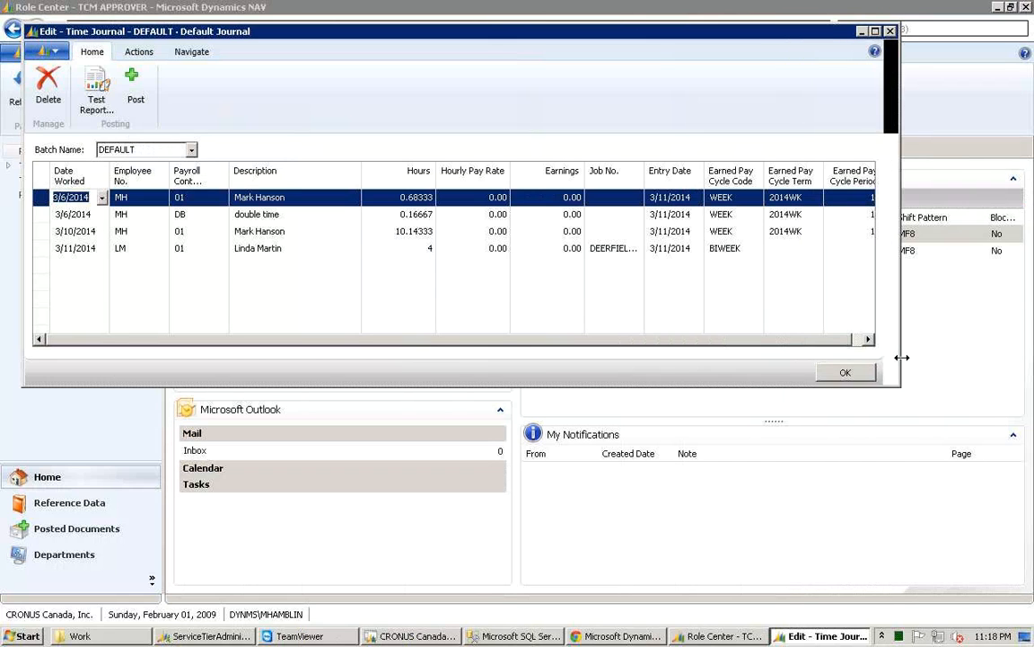
# Step: Examine the Time Journal lines field by field, from Linda Martin's line up to the first hours value, then close the journal
pyautogui.click(788, 248)
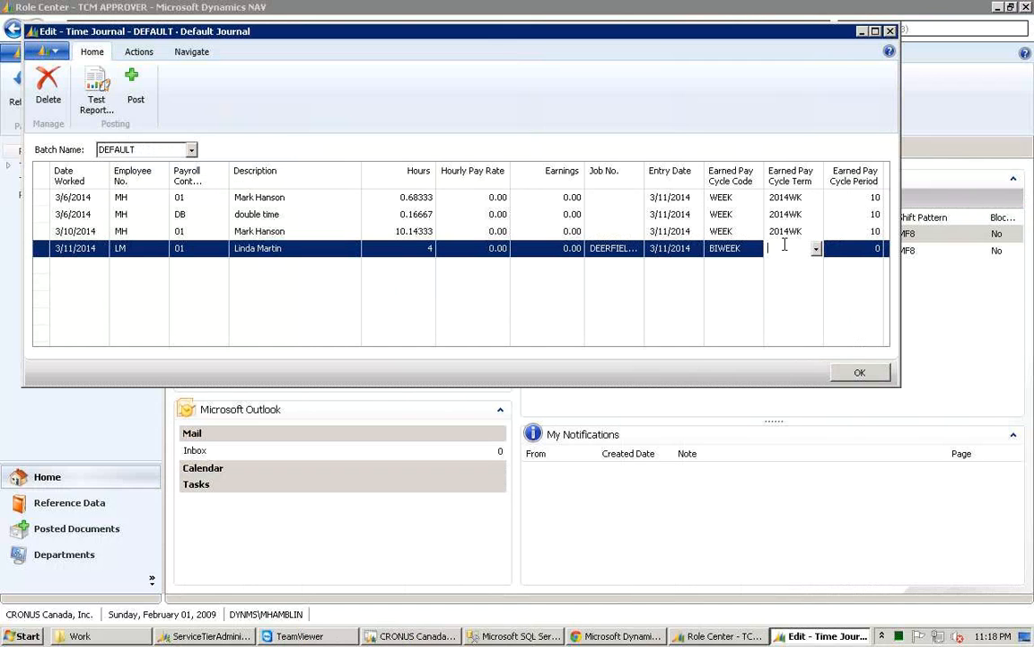
pyautogui.hotkey('shift', 'Tab')
pyautogui.hotkey('shift', 'Tab')
pyautogui.hotkey('shift', 'Tab')
pyautogui.hotkey('shift', 'Tab')
pyautogui.hotkey('shift', 'Tab')
pyautogui.hotkey('shift', 'Tab')
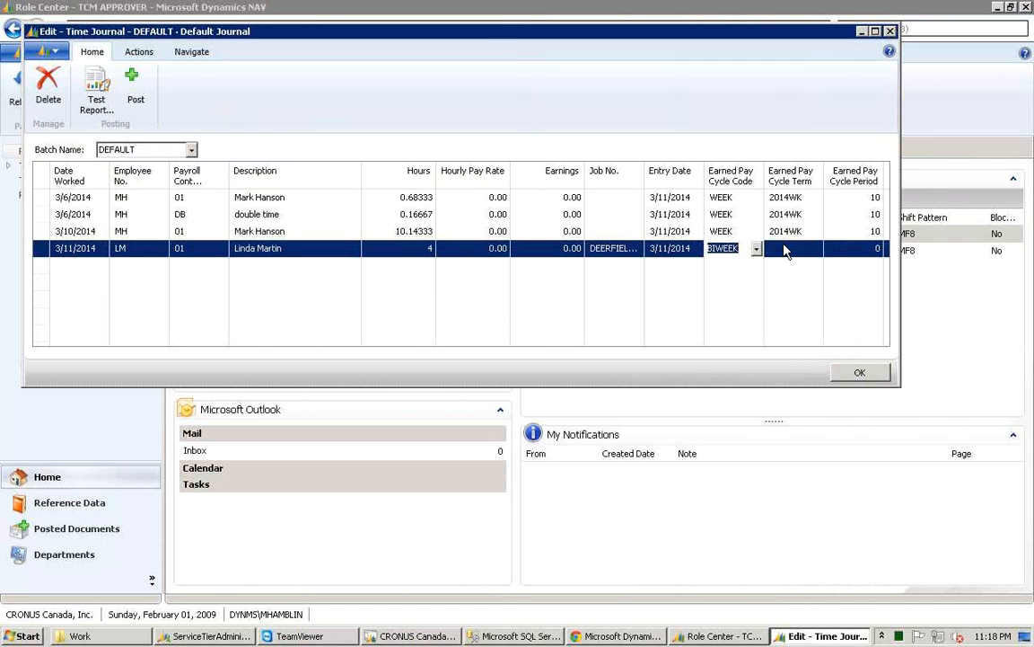
pyautogui.hotkey('shift', 'Tab')
pyautogui.hotkey('shift', 'Tab')
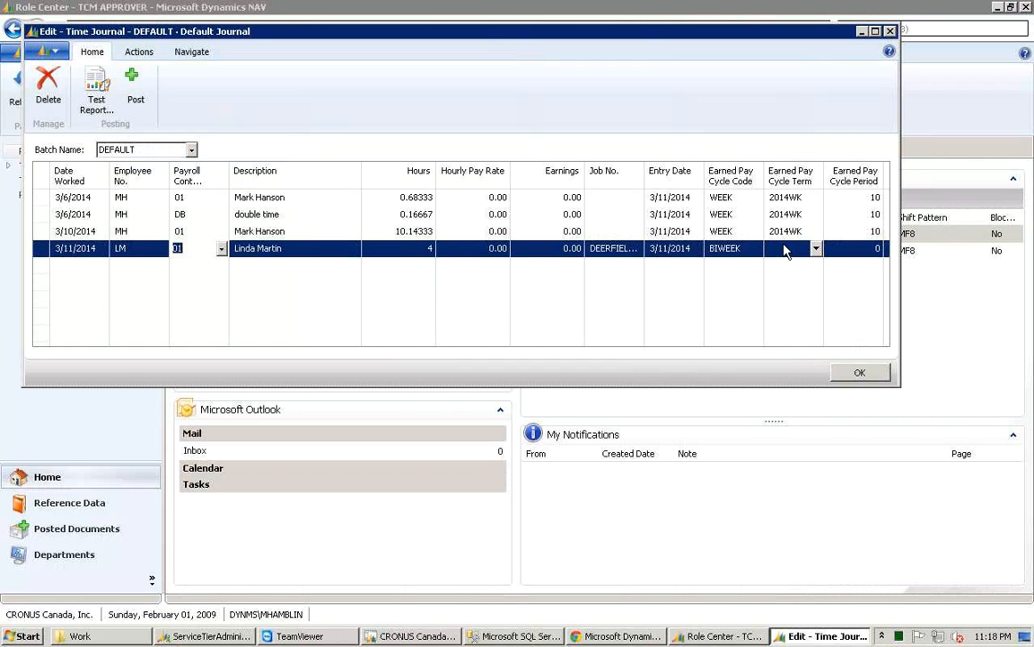
pyautogui.press('Tab')
pyautogui.press('Tab')
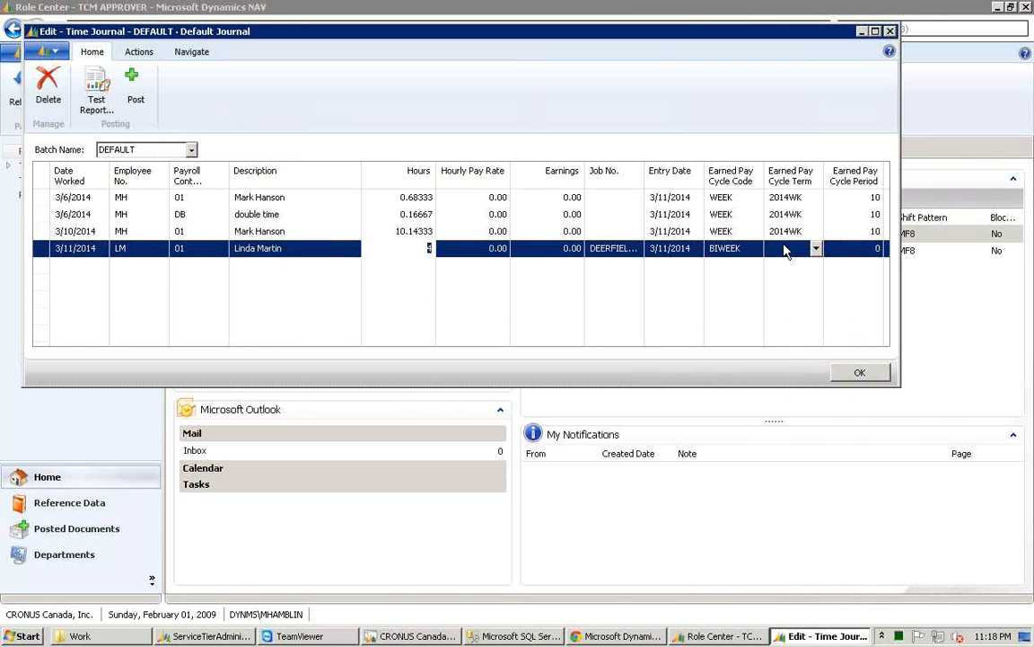
pyautogui.press('Up')
pyautogui.press('Up')
pyautogui.press('Up')
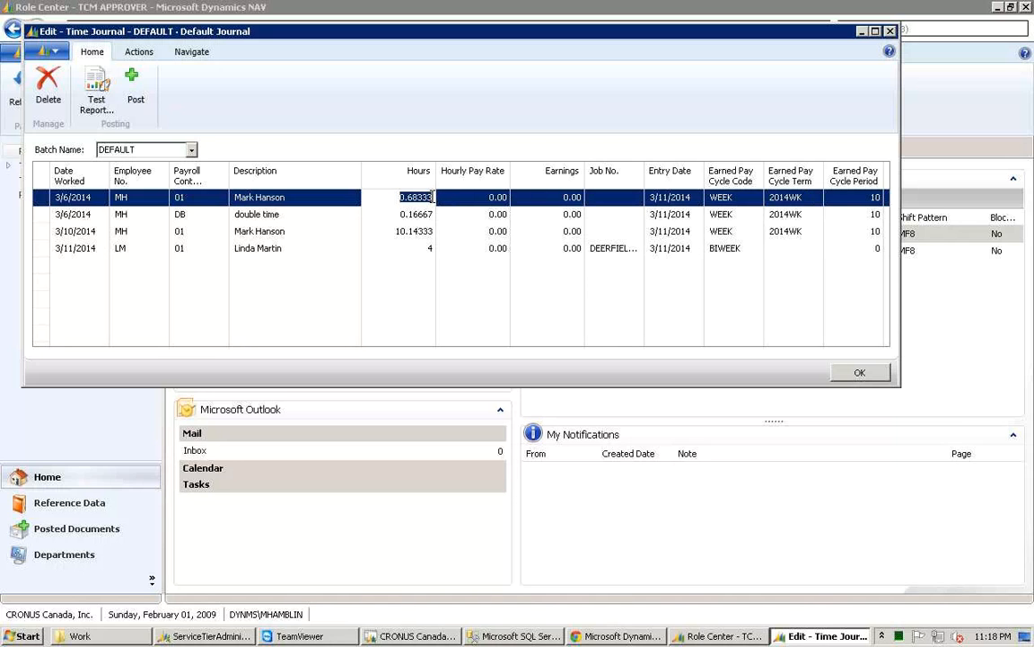
pyautogui.click(415, 200)
pyautogui.click(891, 34)
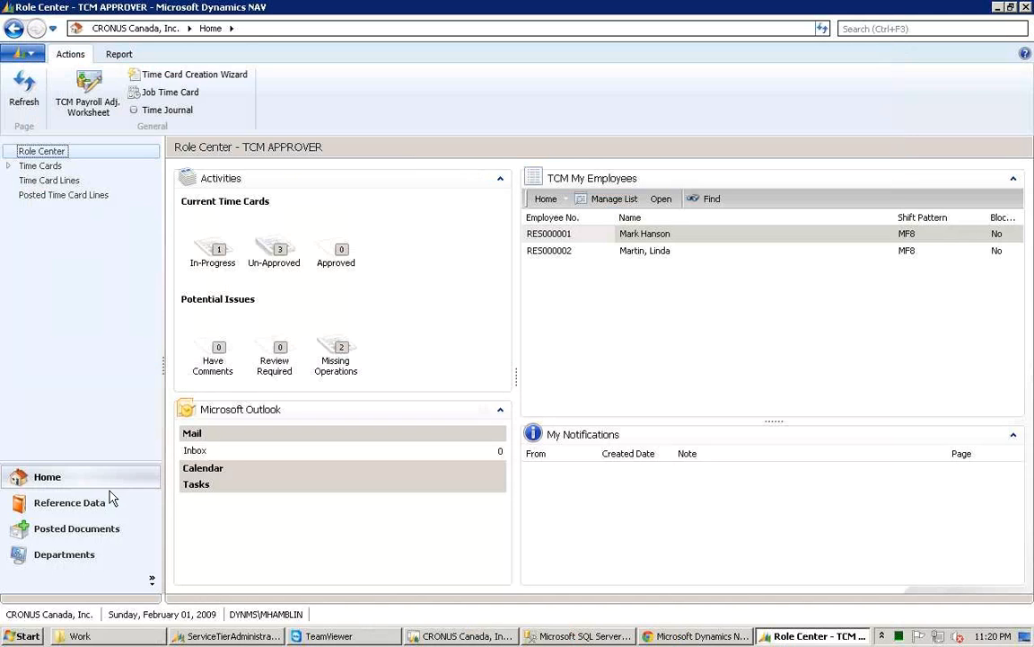
# Step: Open the Paycodes setup list from the Time Collection Module department page
pyautogui.click(83, 556)
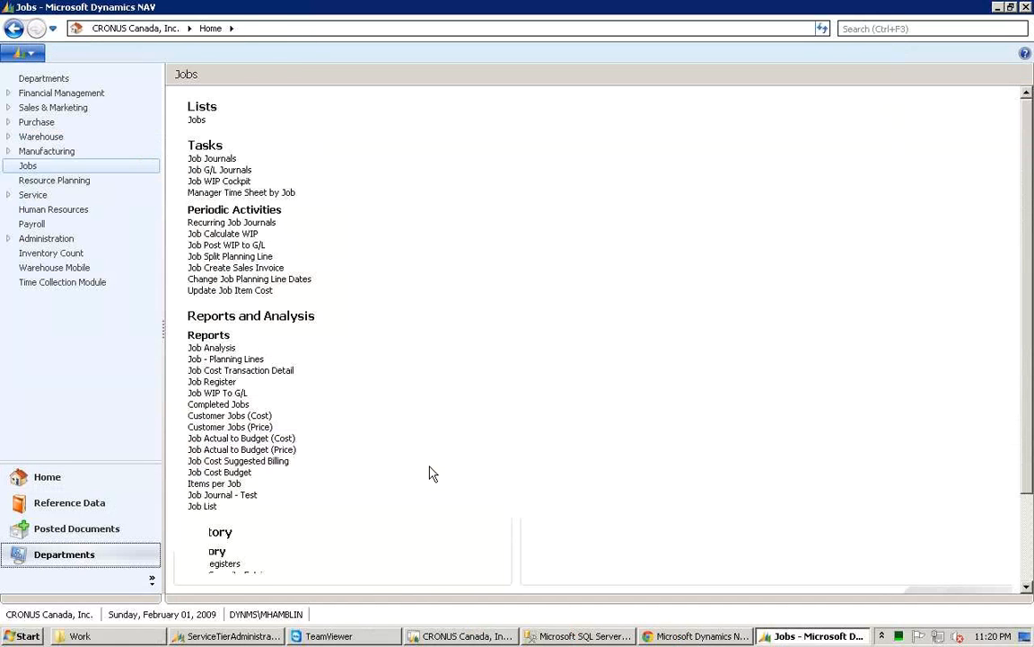
pyautogui.click(73, 281)
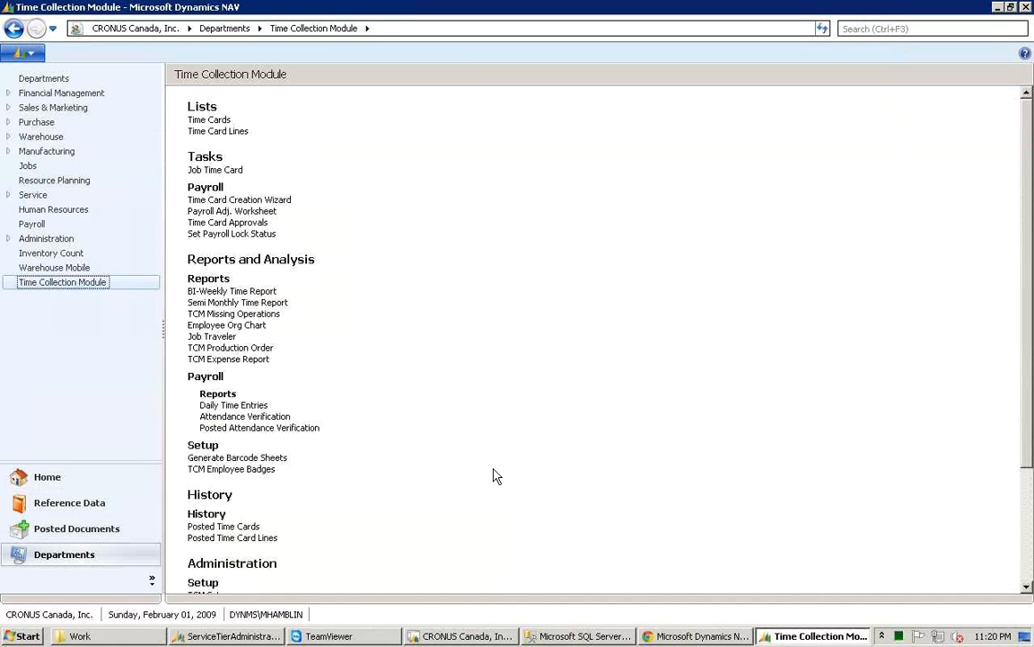
pyautogui.scroll(-4, 496, 475)
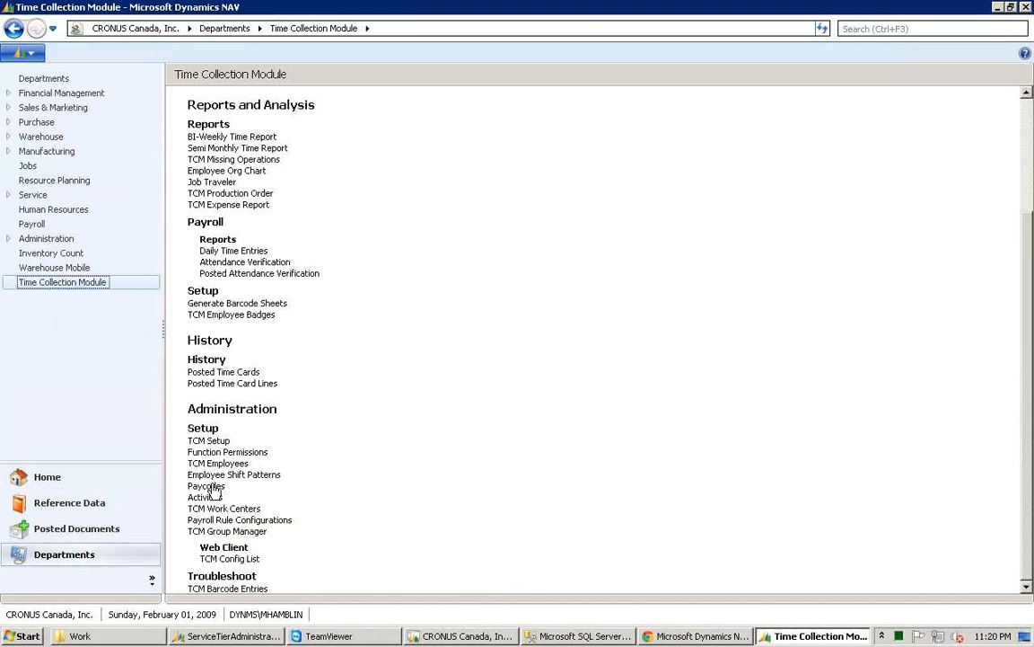
pyautogui.click(207, 486)
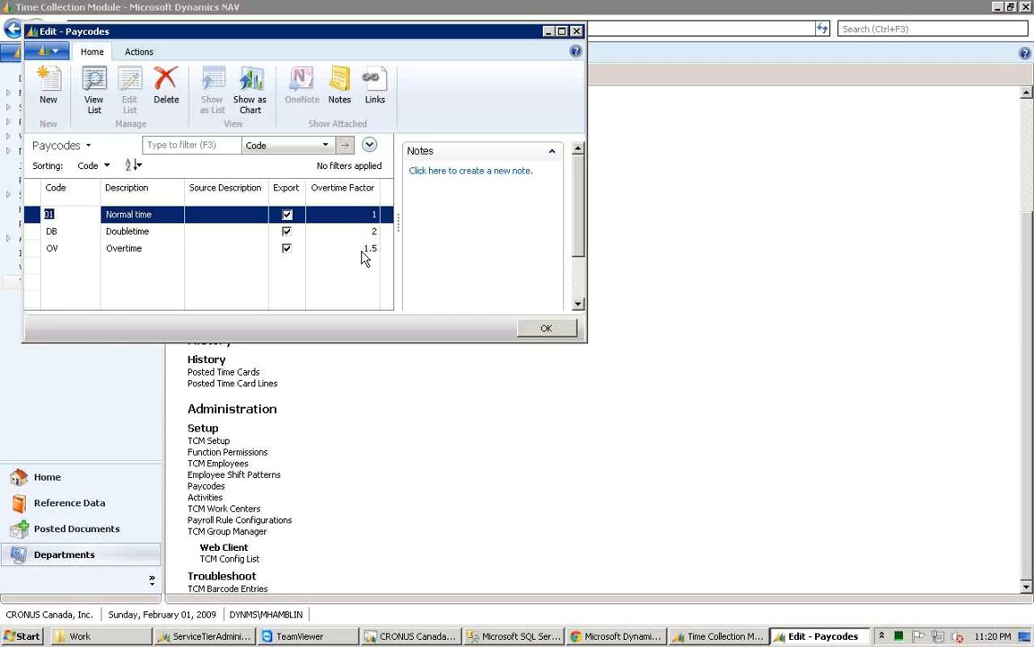
# Step: Close the Paycodes list, then review the MF8 shift pattern card from Employee Shift Patterns and close both windows
pyautogui.click(363, 251)
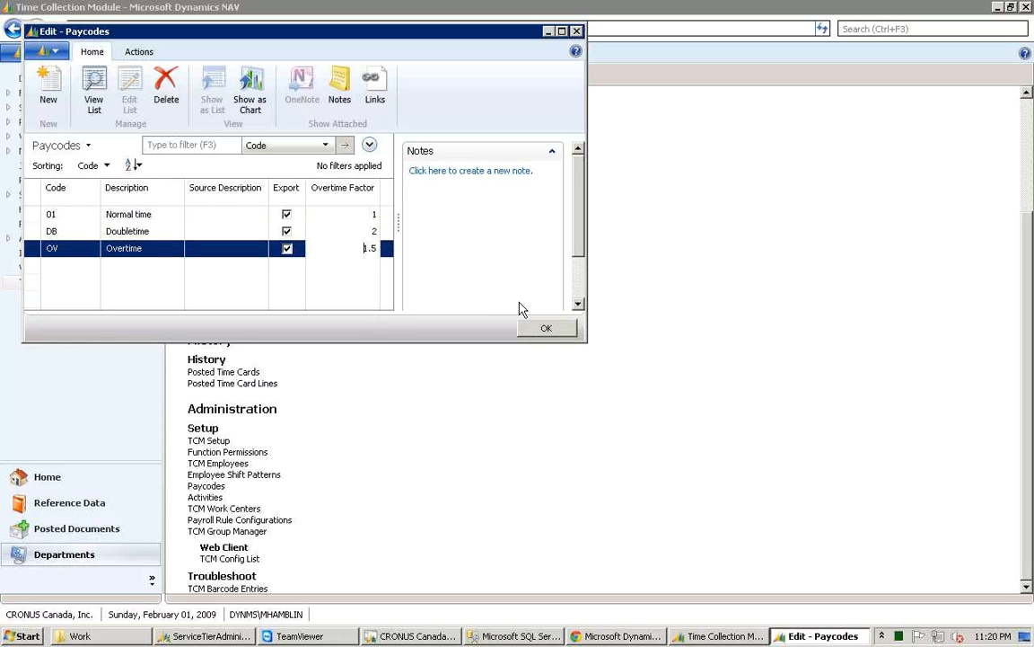
pyautogui.click(547, 331)
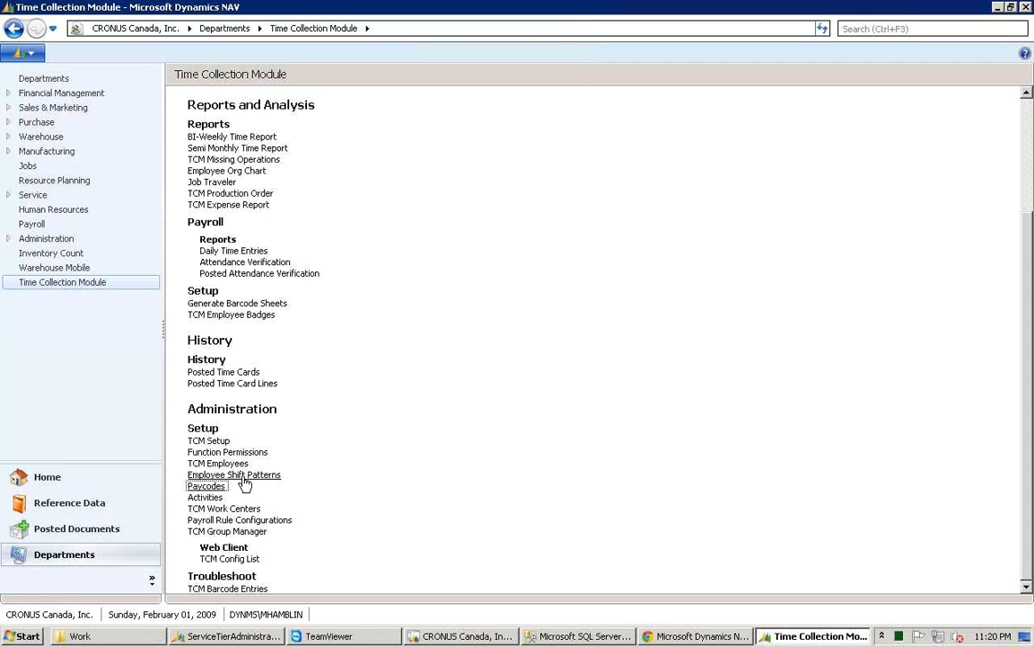
pyautogui.click(243, 476)
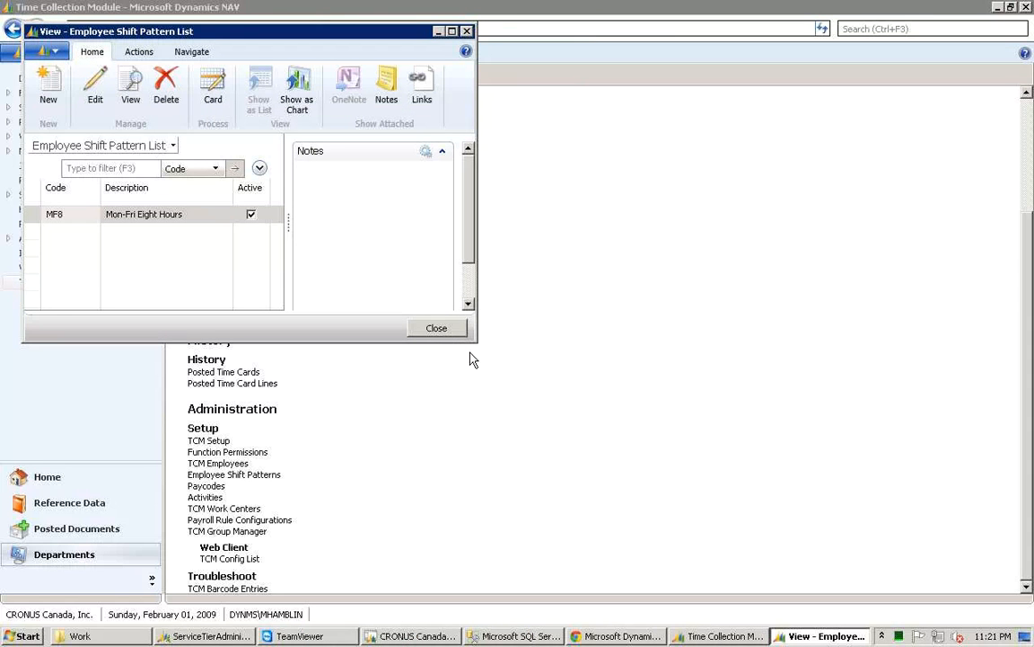
pyautogui.moveTo(469, 339); pyautogui.dragTo(508, 354)
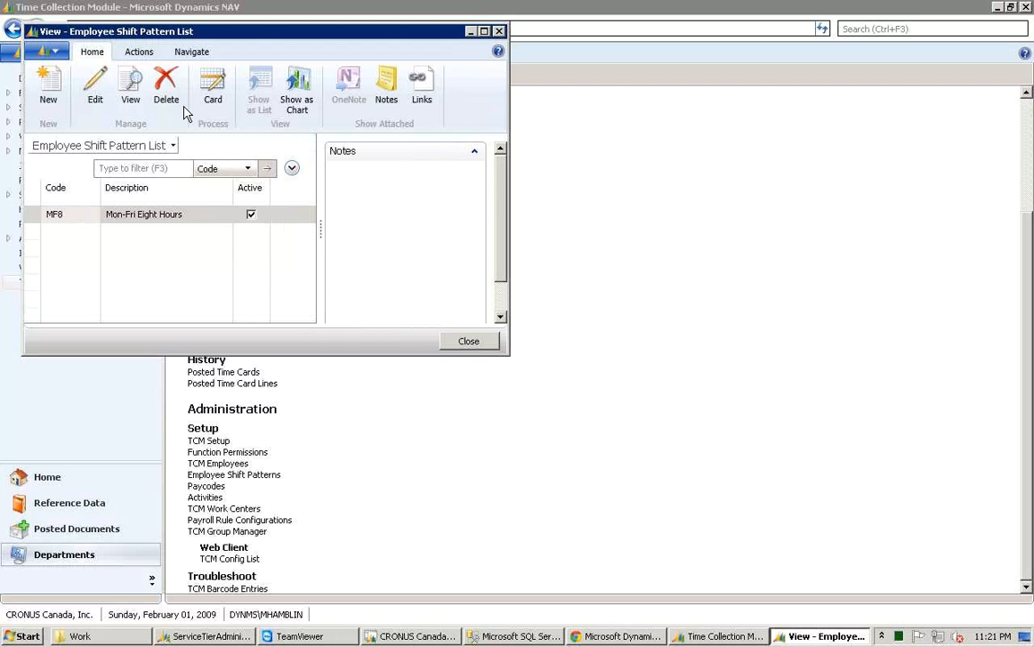
pyautogui.click(213, 97)
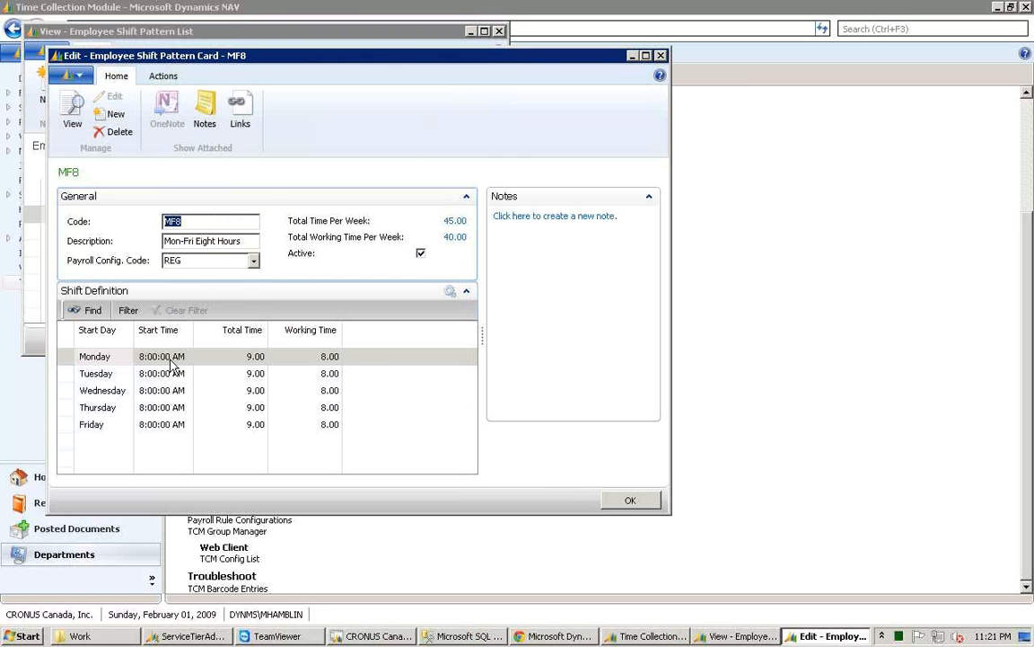
pyautogui.click(641, 502)
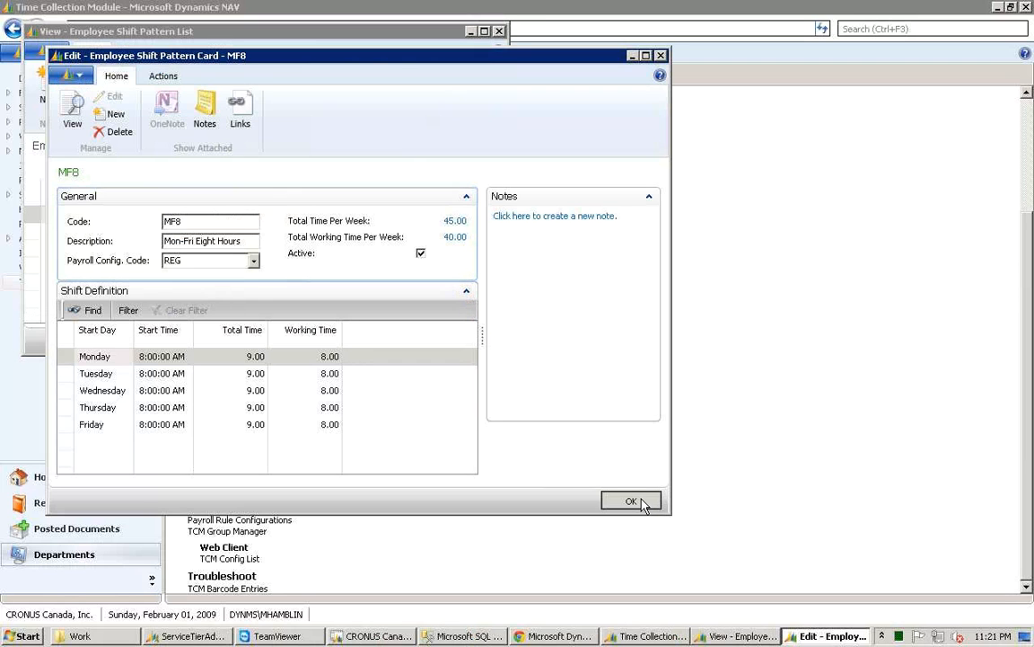
pyautogui.click(464, 340)
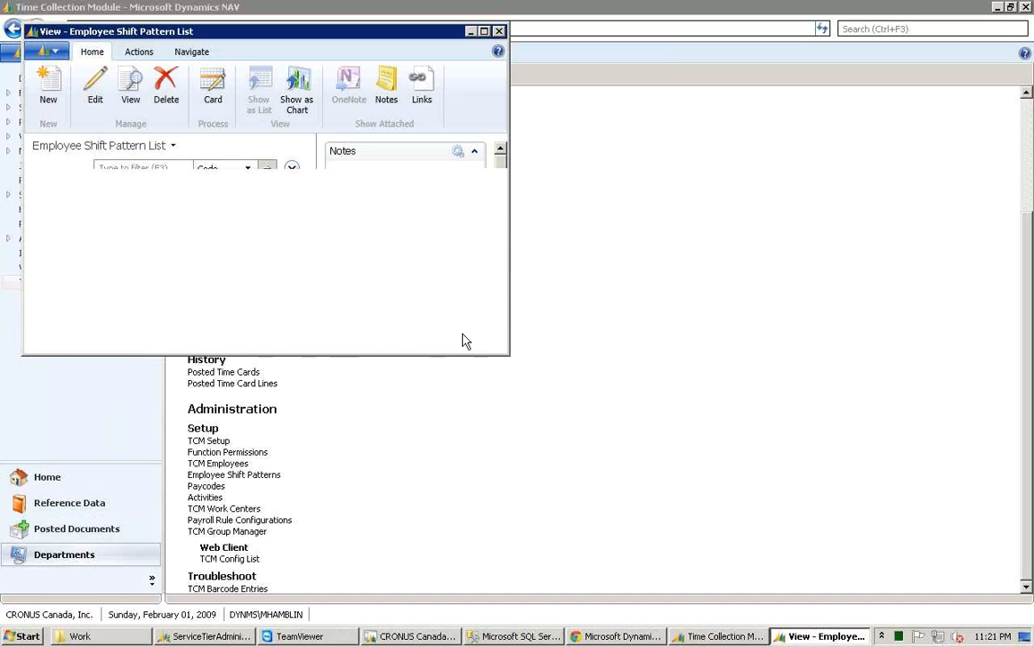
# Step: Open the TCM Activities list and widen its window and the Prod. Order Required column to show all settings
pyautogui.click(208, 497)
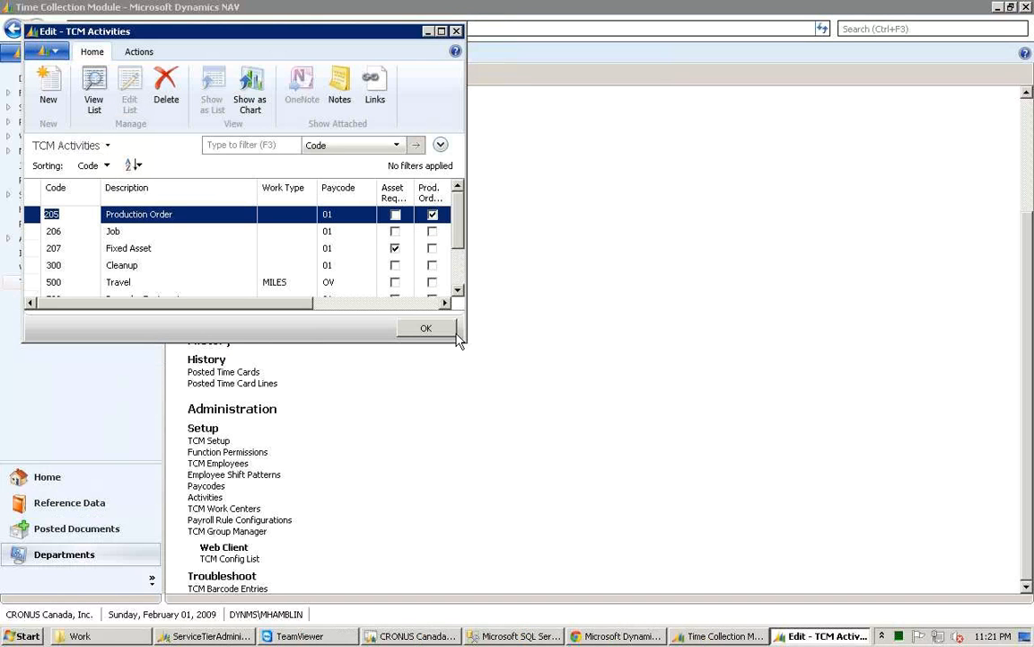
pyautogui.moveTo(477, 353); pyautogui.dragTo(580, 418)
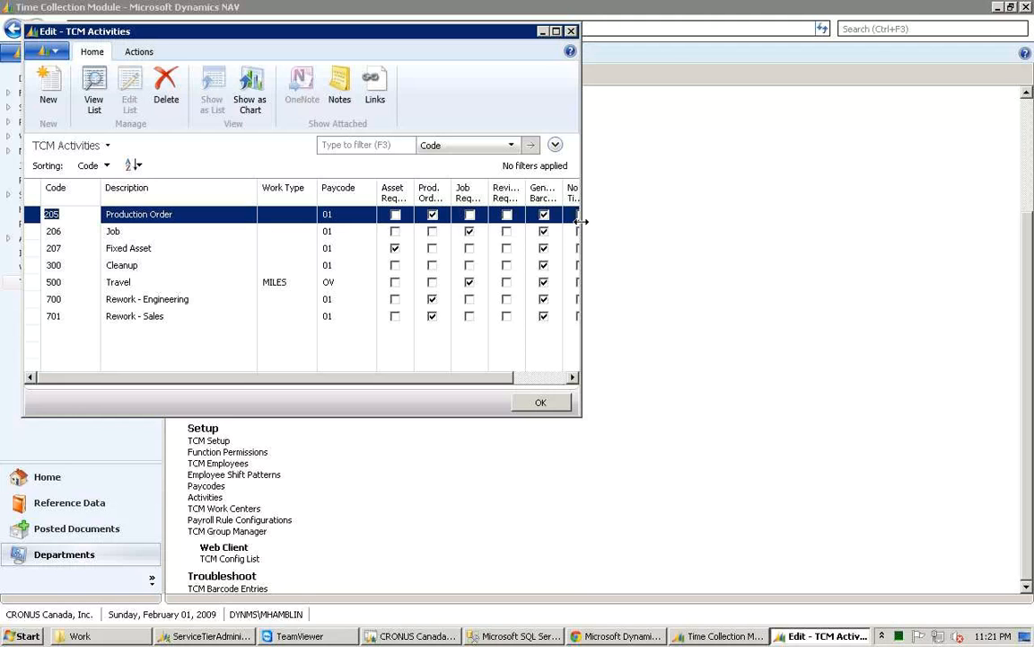
pyautogui.moveTo(581, 220); pyautogui.dragTo(664, 214)
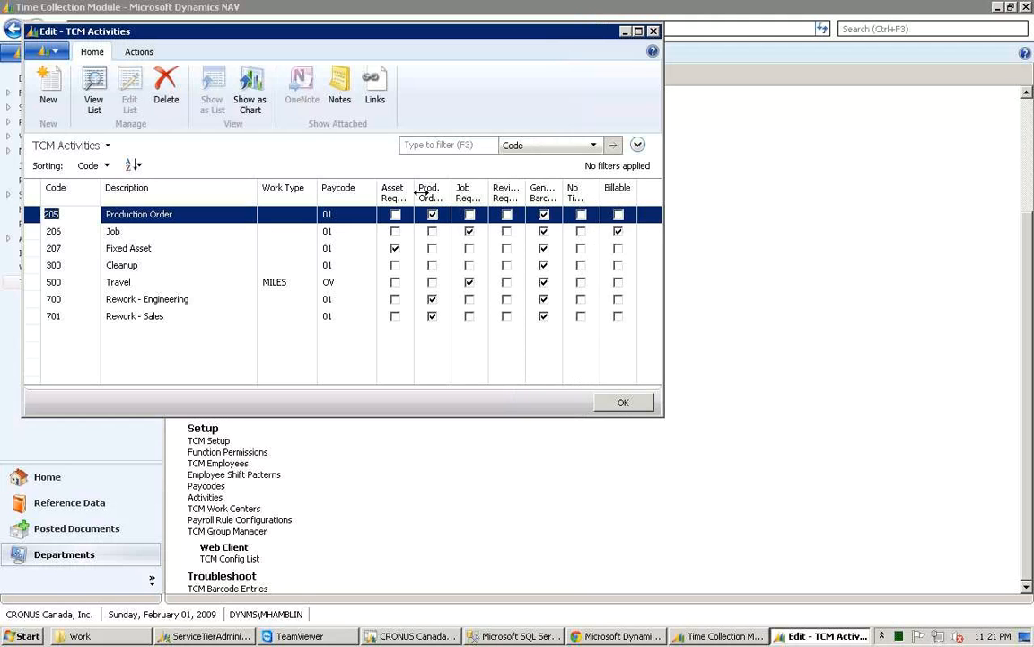
pyautogui.moveTo(422, 192); pyautogui.dragTo(477, 198)
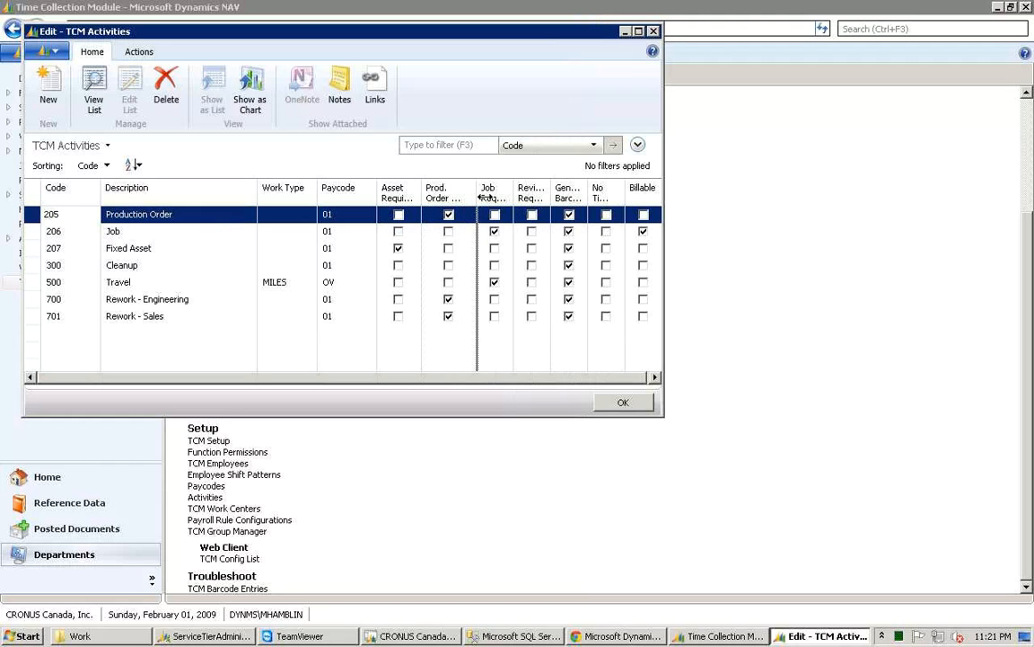
pyautogui.moveTo(476, 195); pyautogui.dragTo(486, 196)
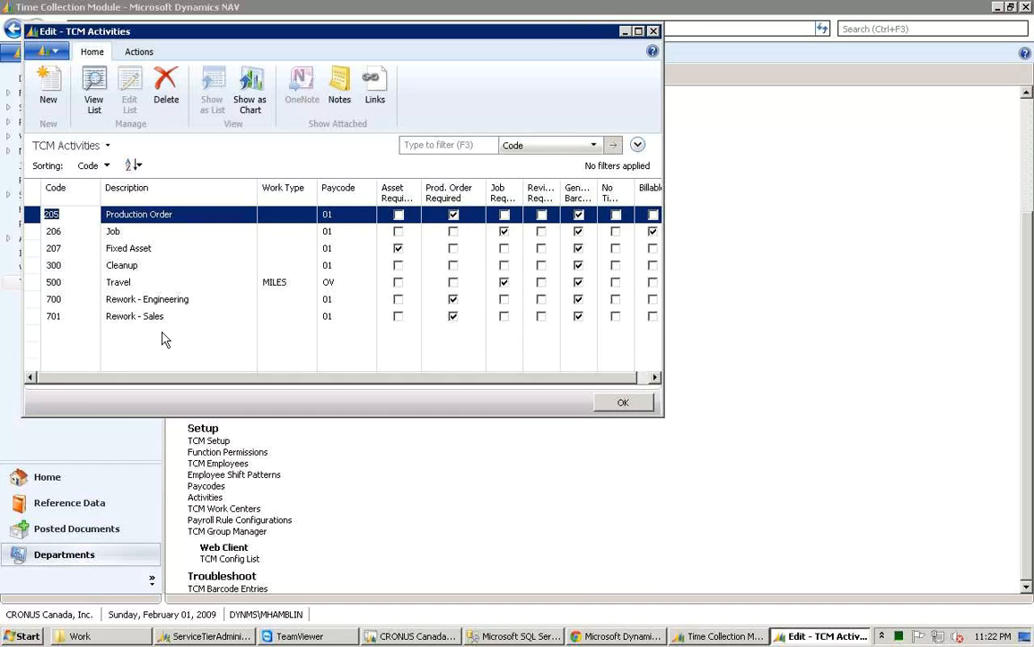
# Step: Examine each activity's description, paycode and requirement settings row by row, then close the Activities list
pyautogui.click(126, 270)
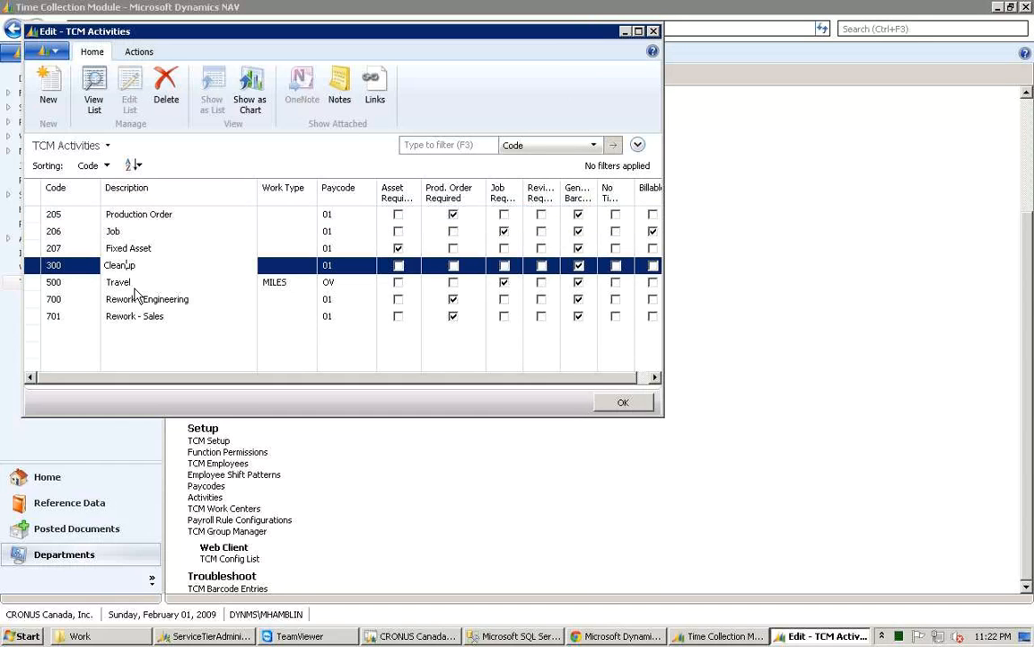
pyautogui.click(172, 215)
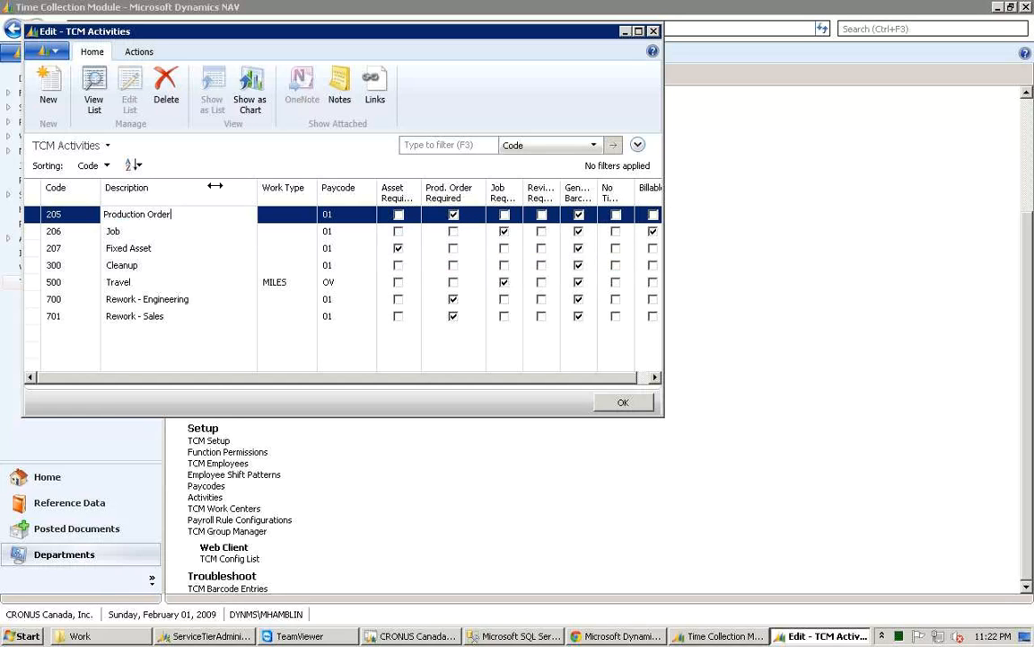
pyautogui.click(175, 234)
pyautogui.click(176, 250)
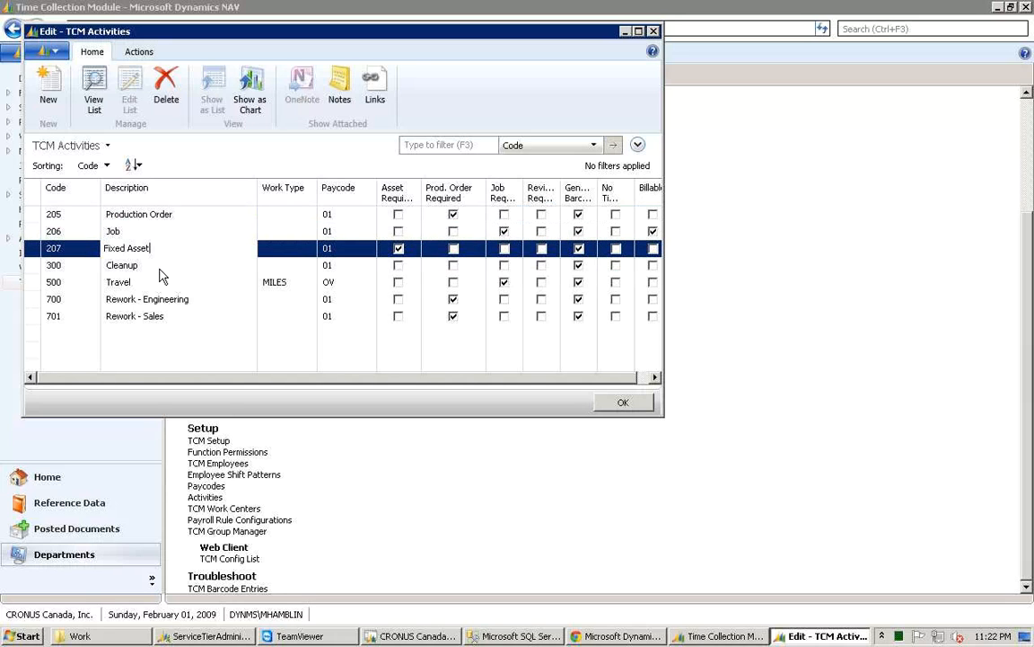
pyautogui.click(162, 269)
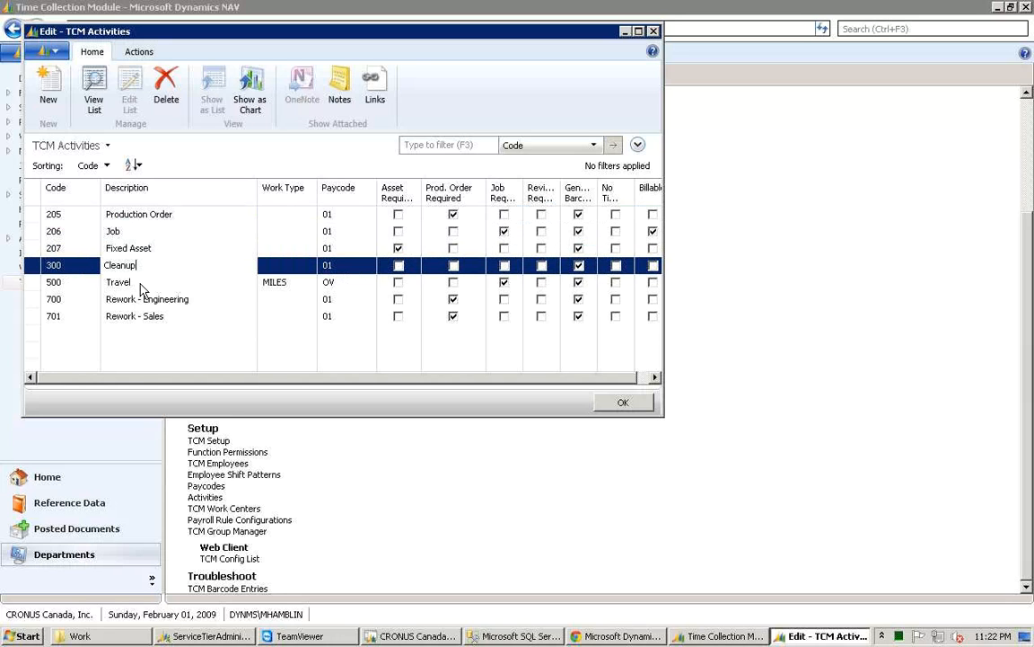
pyautogui.click(143, 284)
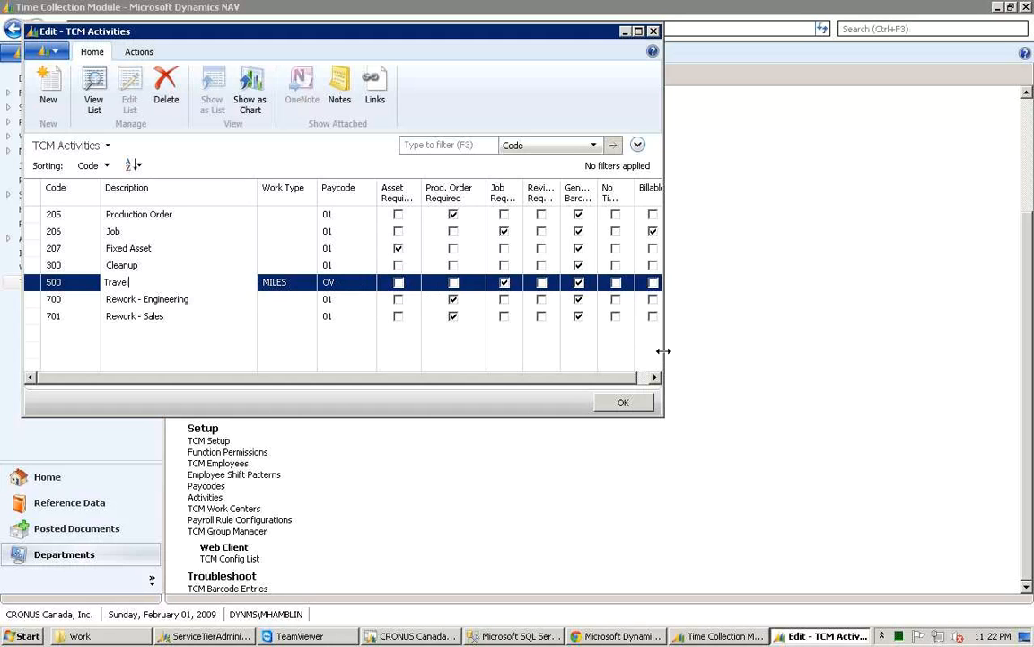
pyautogui.moveTo(664, 351); pyautogui.dragTo(729, 344)
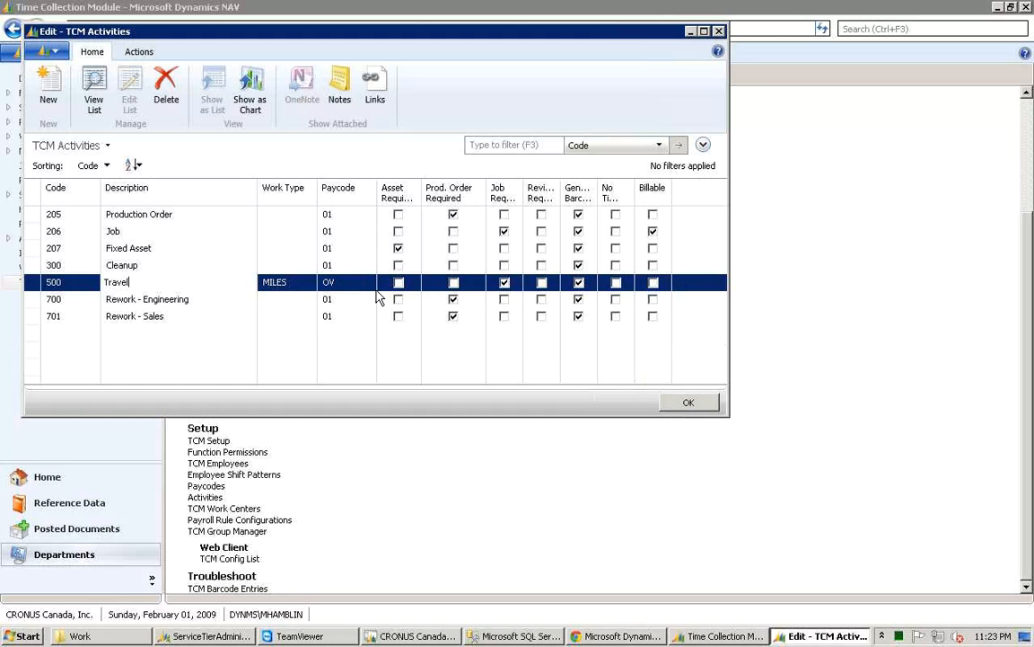
pyautogui.click(653, 283)
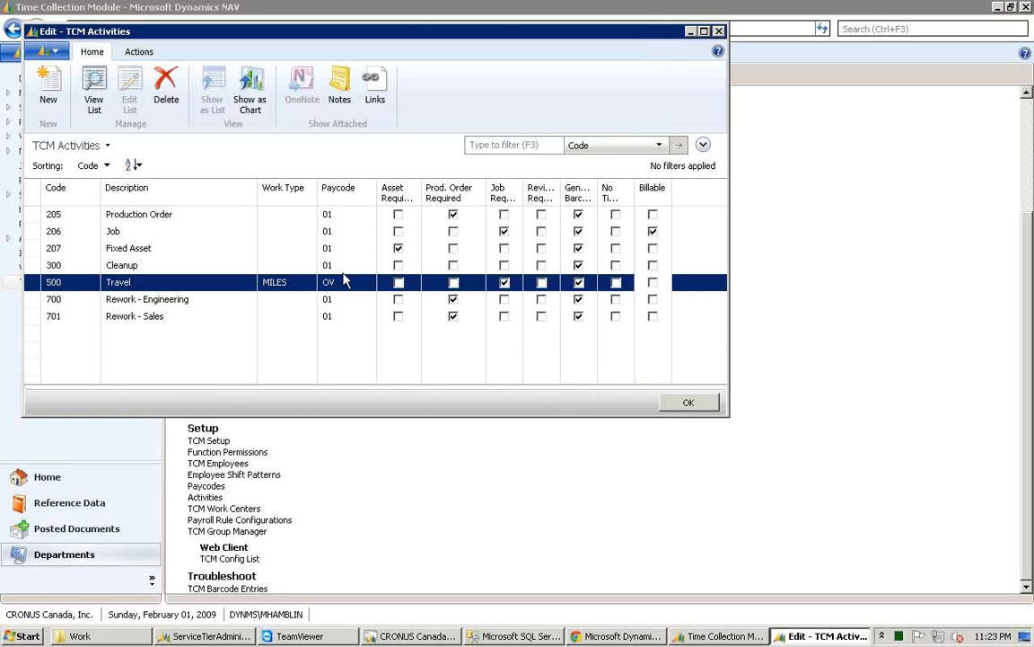
pyautogui.click(179, 299)
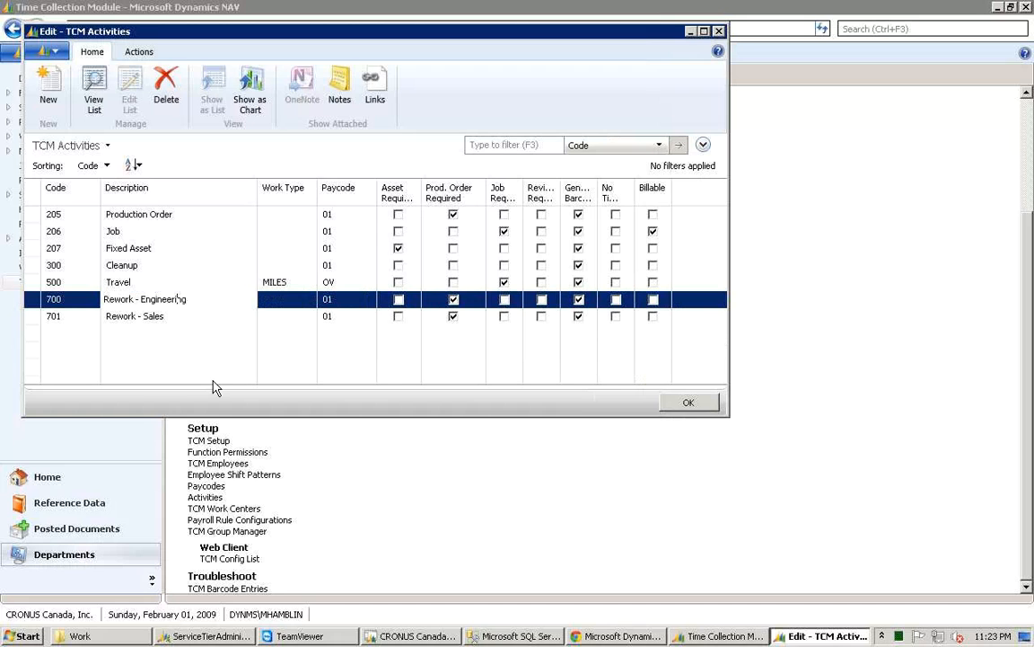
pyautogui.press('Down')
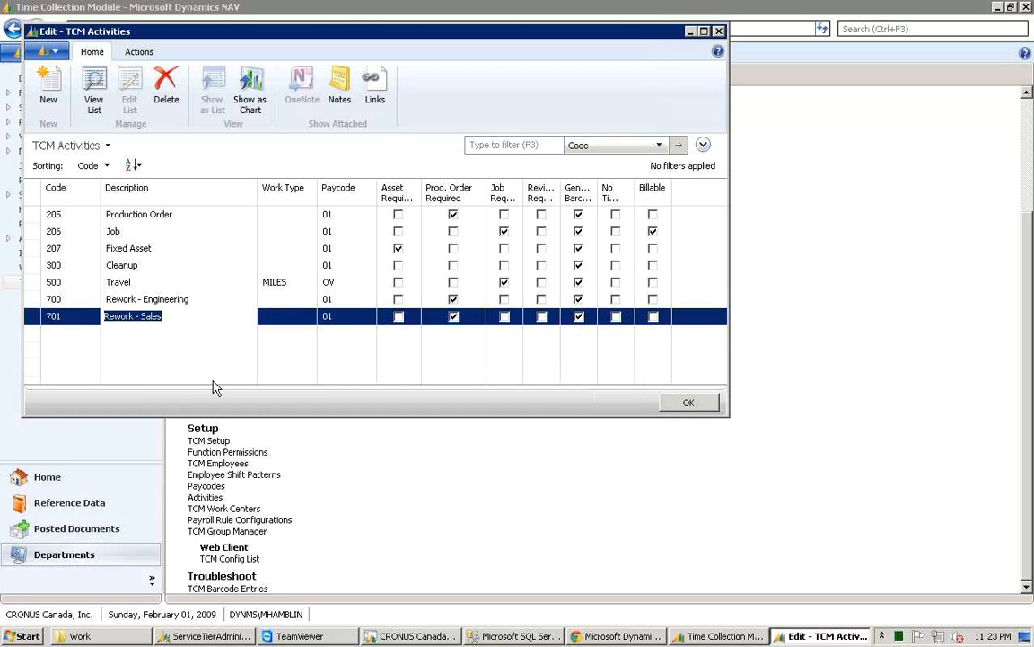
pyautogui.press('Up')
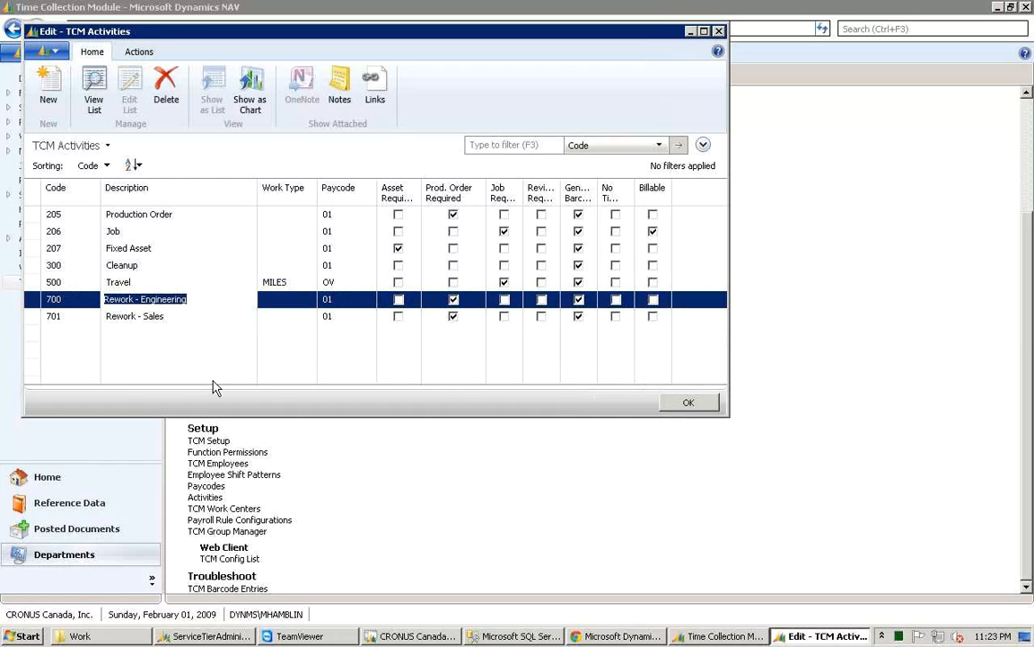
pyautogui.press('Down')
pyautogui.press('Up')
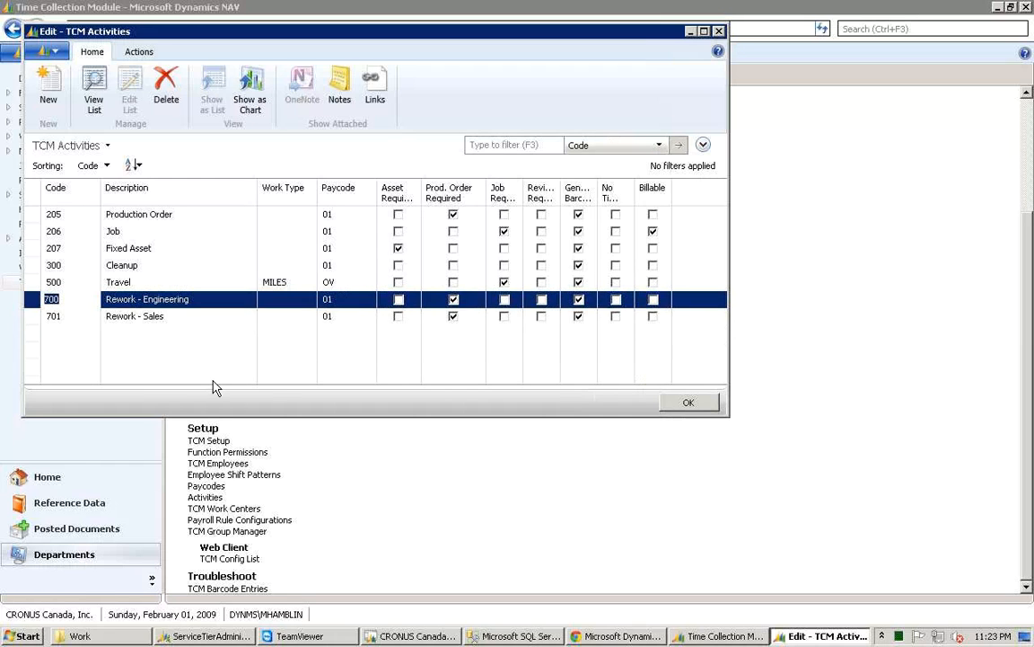
pyautogui.press('Down')
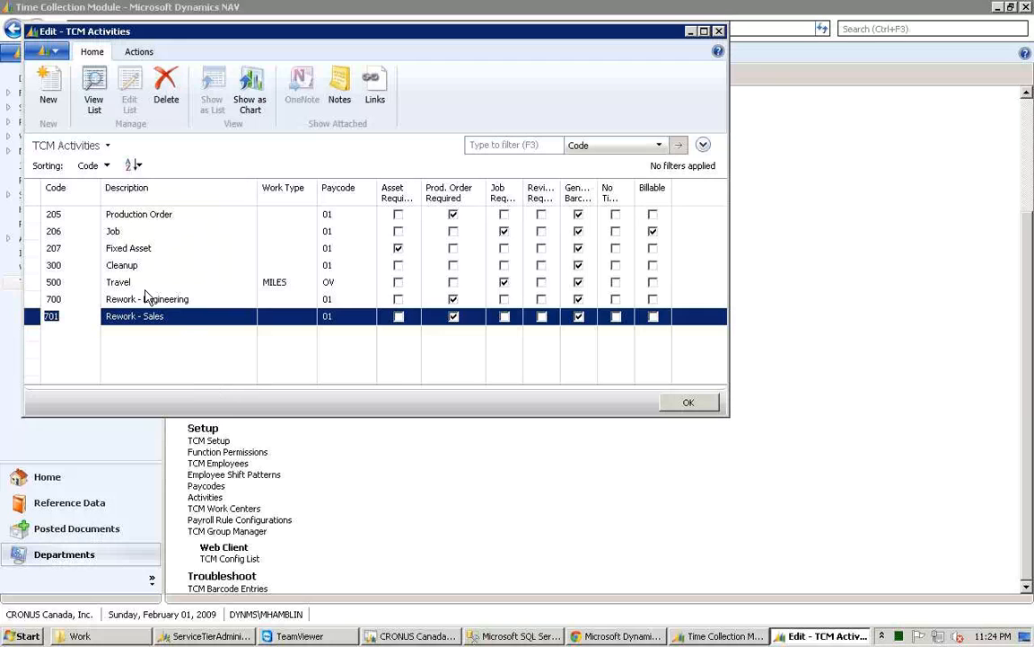
pyautogui.press('Escape')
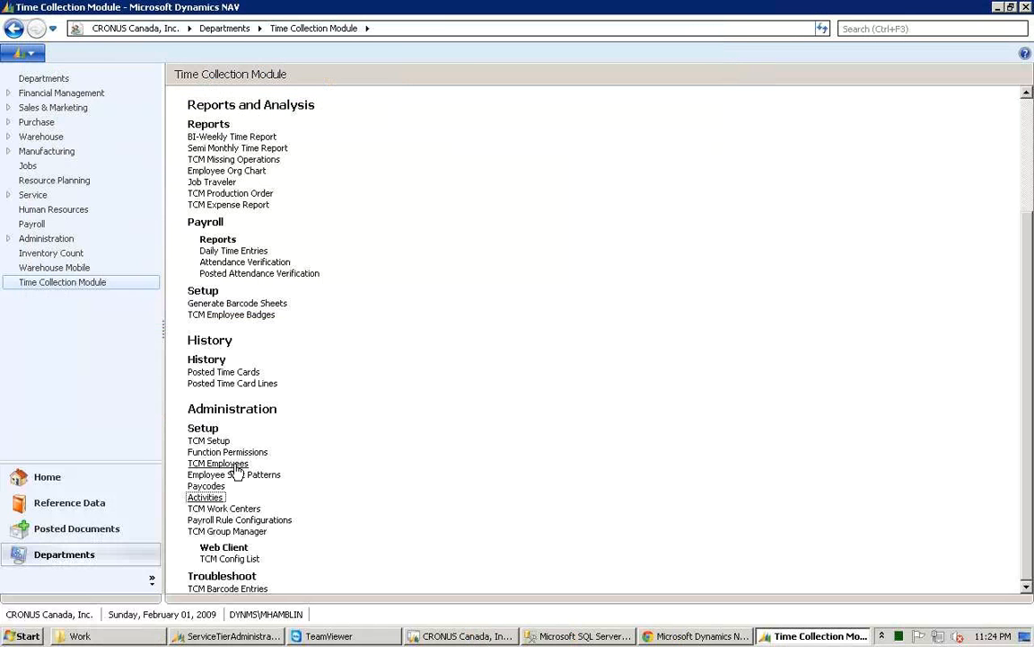
# Step: Open the first employee's TCM Employee Card from the TCM Employees list and enlarge the card window
pyautogui.click(235, 465)
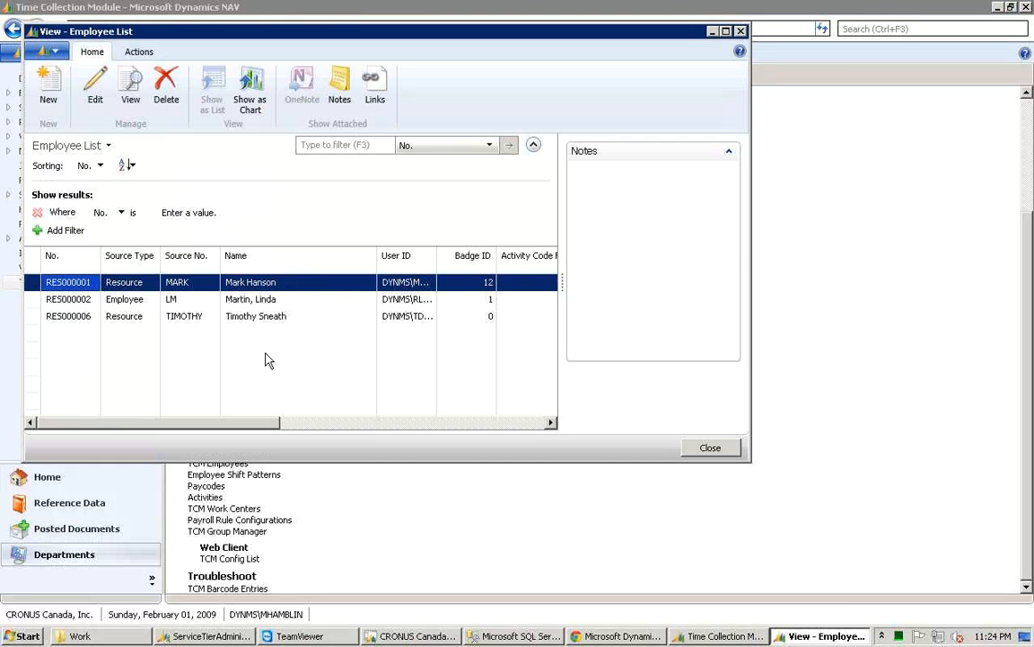
pyautogui.click(96, 88)
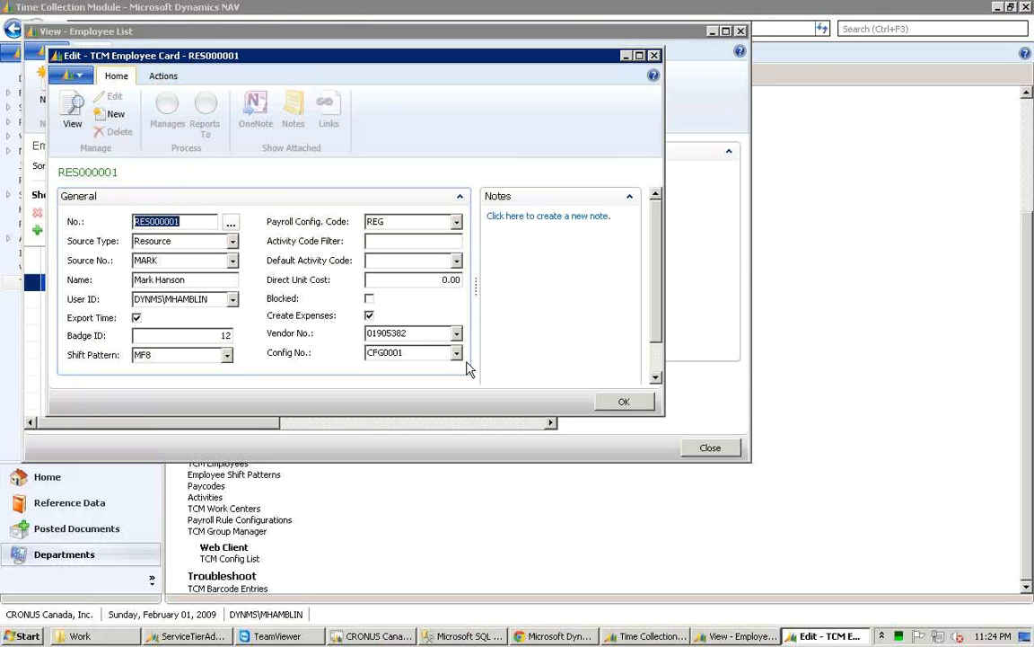
pyautogui.moveTo(664, 415); pyautogui.dragTo(676, 466)
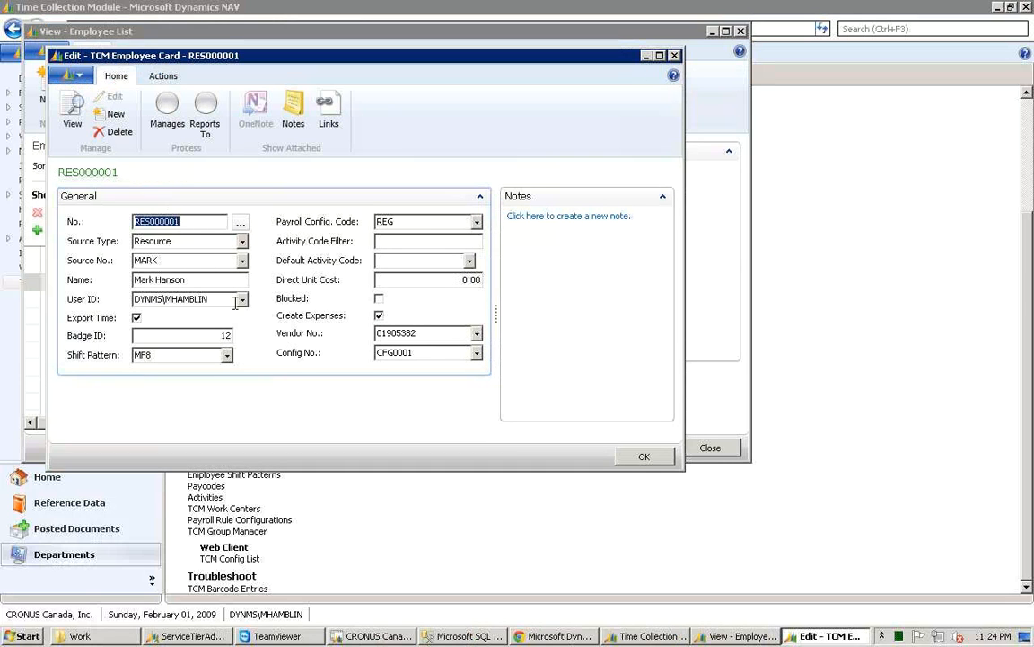
# Step: Examine the card's Source Type options, Payroll Config. Code choices, Direct Unit Cost and Config No. fields without changing them
pyautogui.click(241, 242)
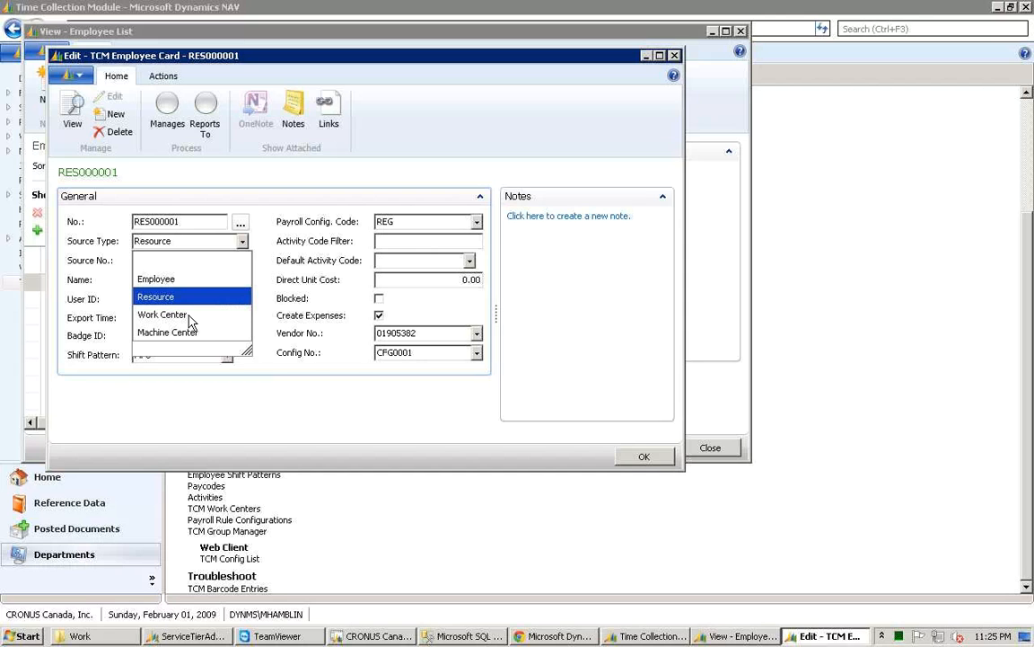
pyautogui.click(281, 249)
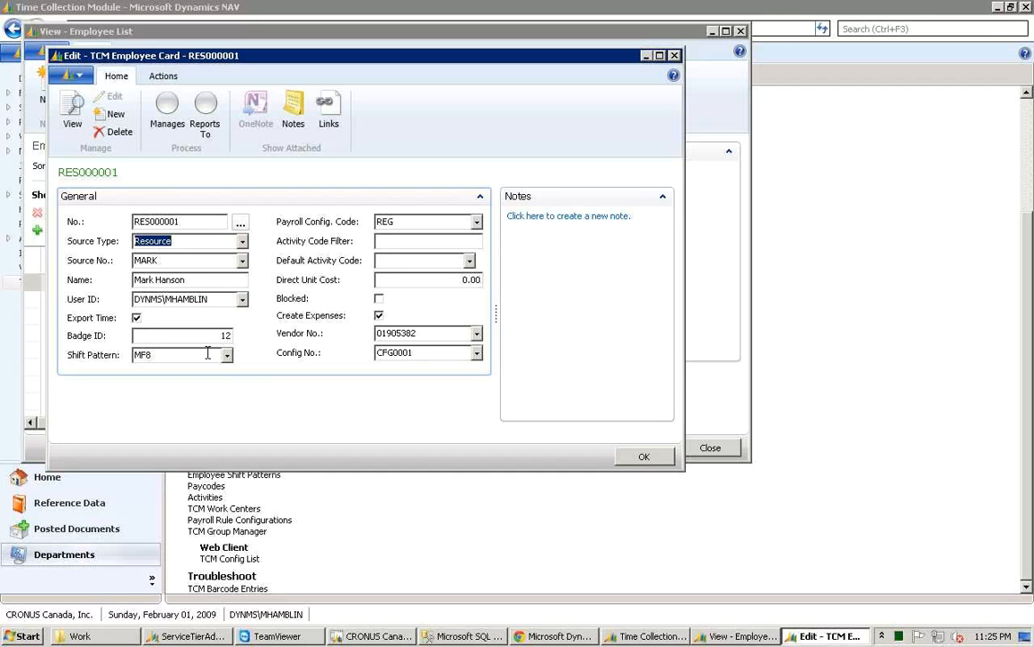
pyautogui.click(476, 226)
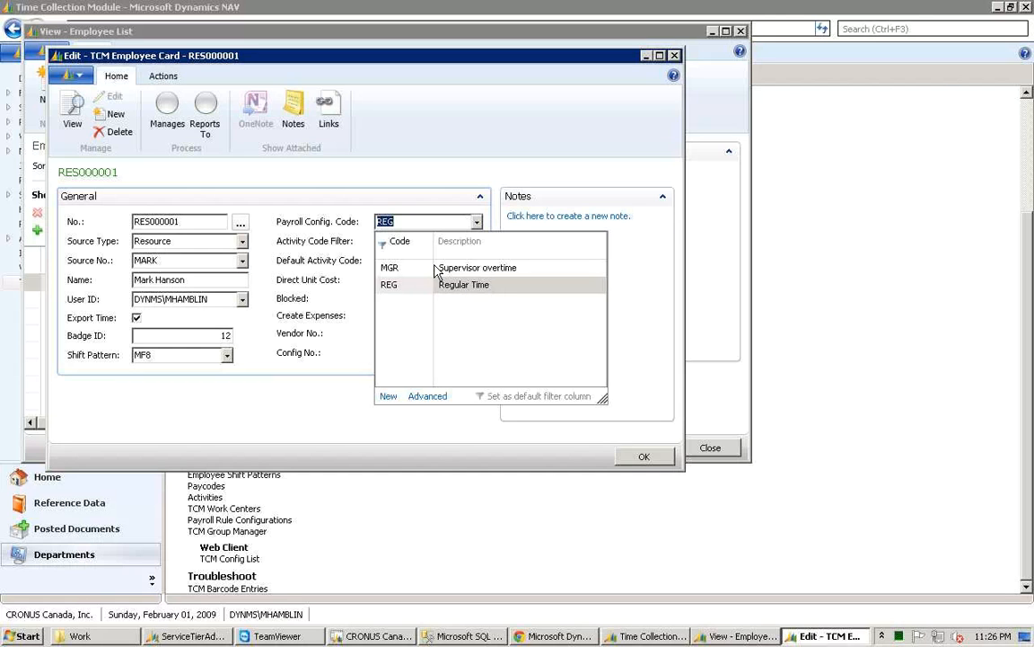
pyautogui.click(454, 224)
pyautogui.click(363, 231)
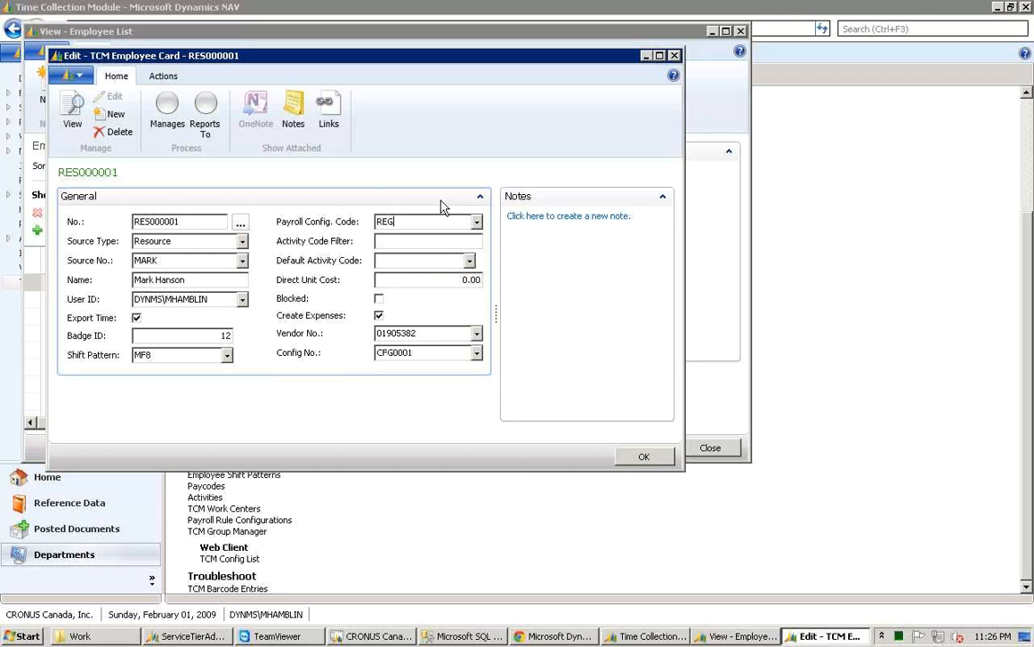
pyautogui.click(404, 239)
pyautogui.click(433, 281)
pyautogui.click(242, 242)
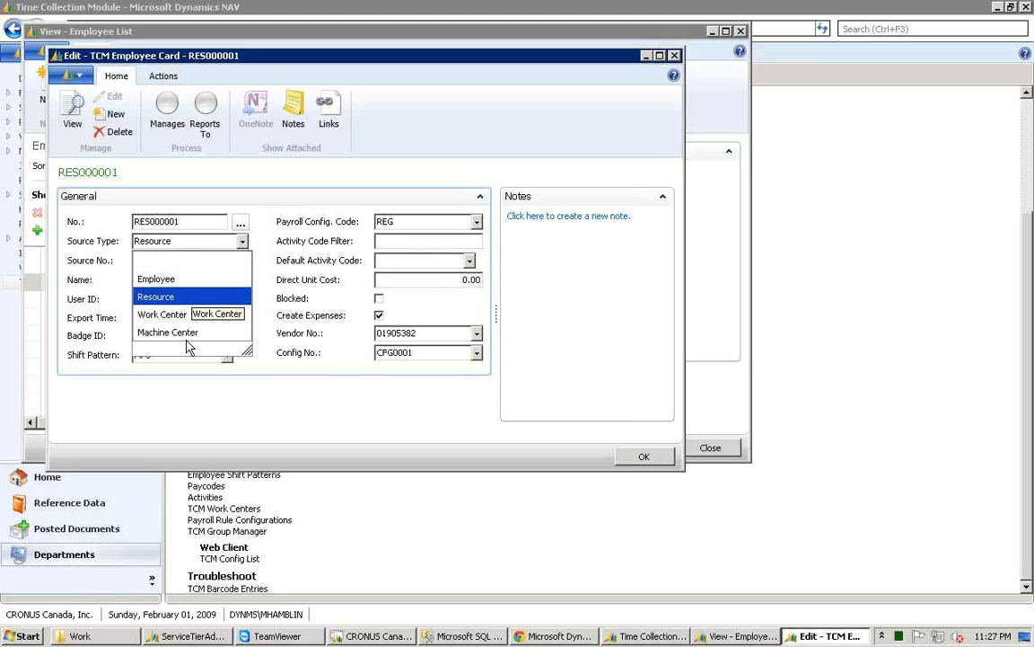
pyautogui.click(453, 279)
pyautogui.click(450, 279)
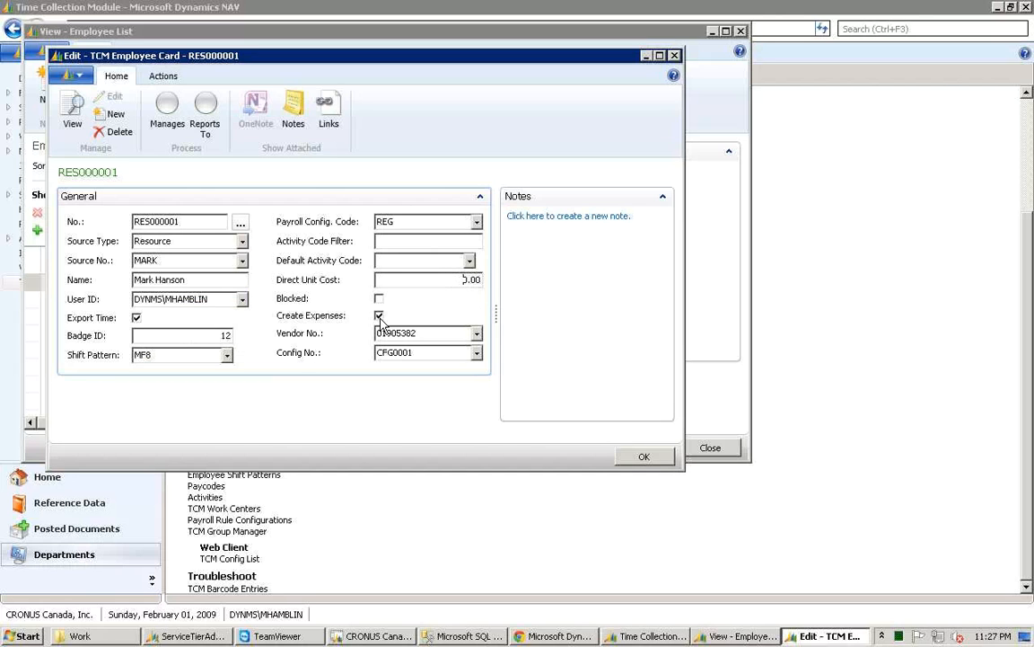
pyautogui.click(435, 349)
pyautogui.click(424, 352)
# Step: View the employee's Reports To time card approval mapping, then close the mapping, card and employee list
pyautogui.click(204, 125)
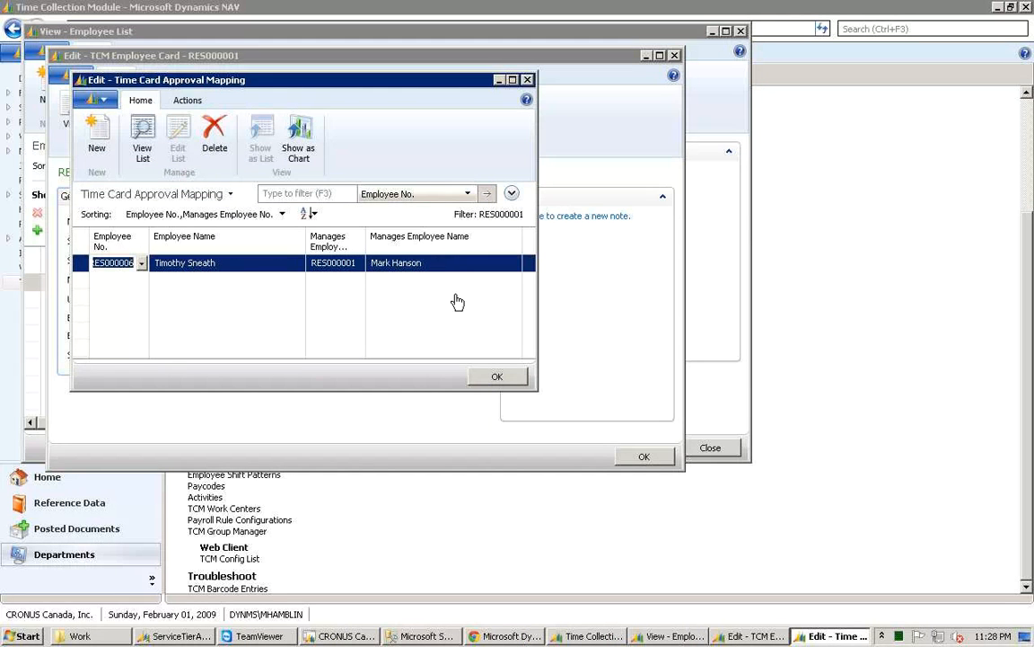
pyautogui.click(494, 376)
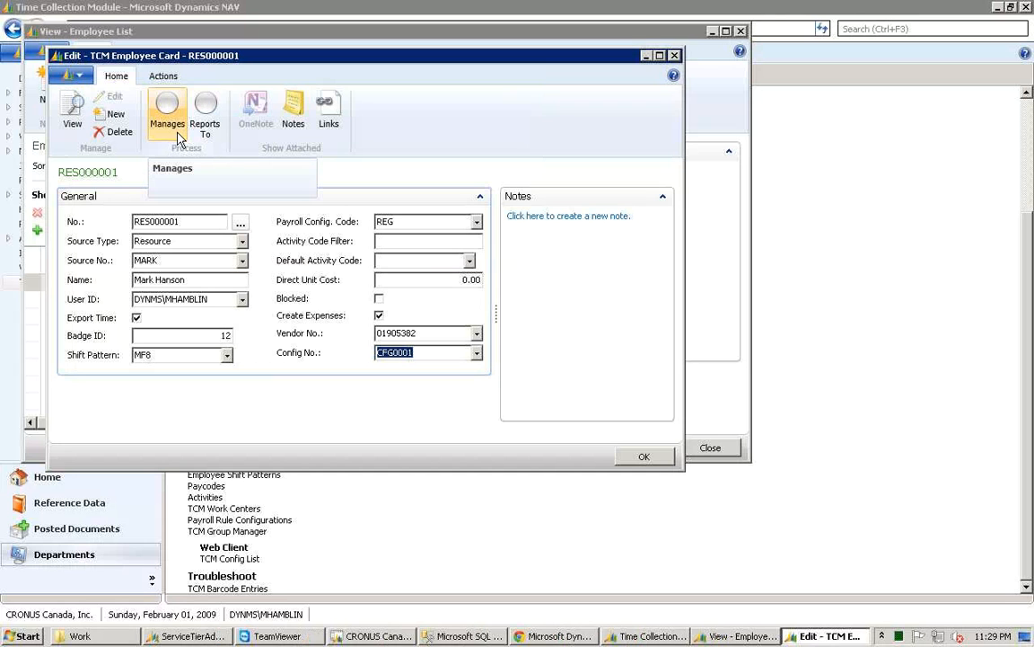
pyautogui.press('Escape')
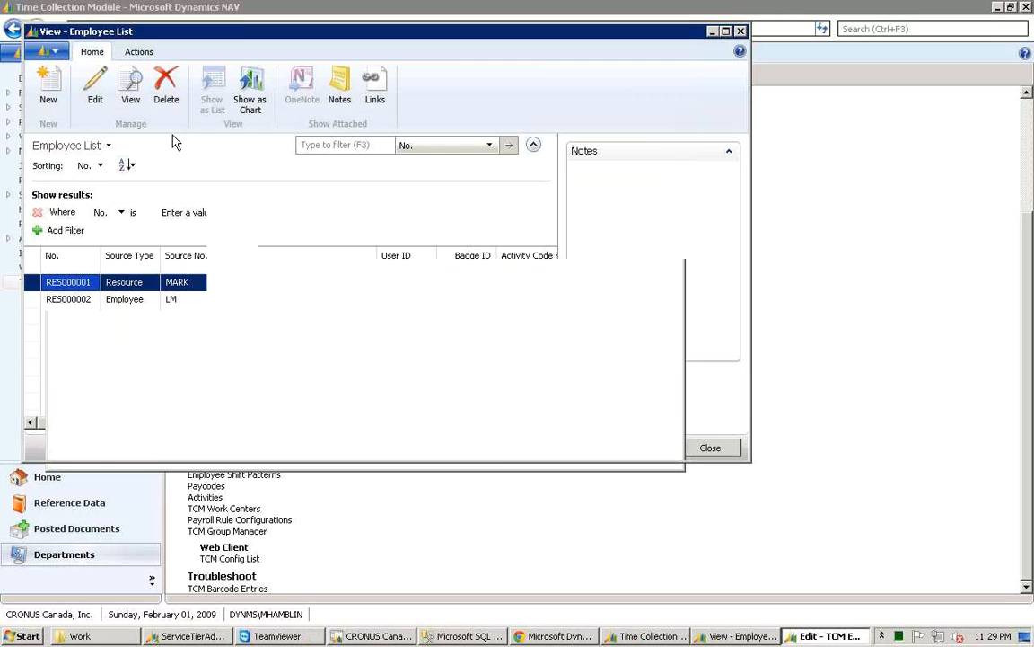
pyautogui.press('Escape')
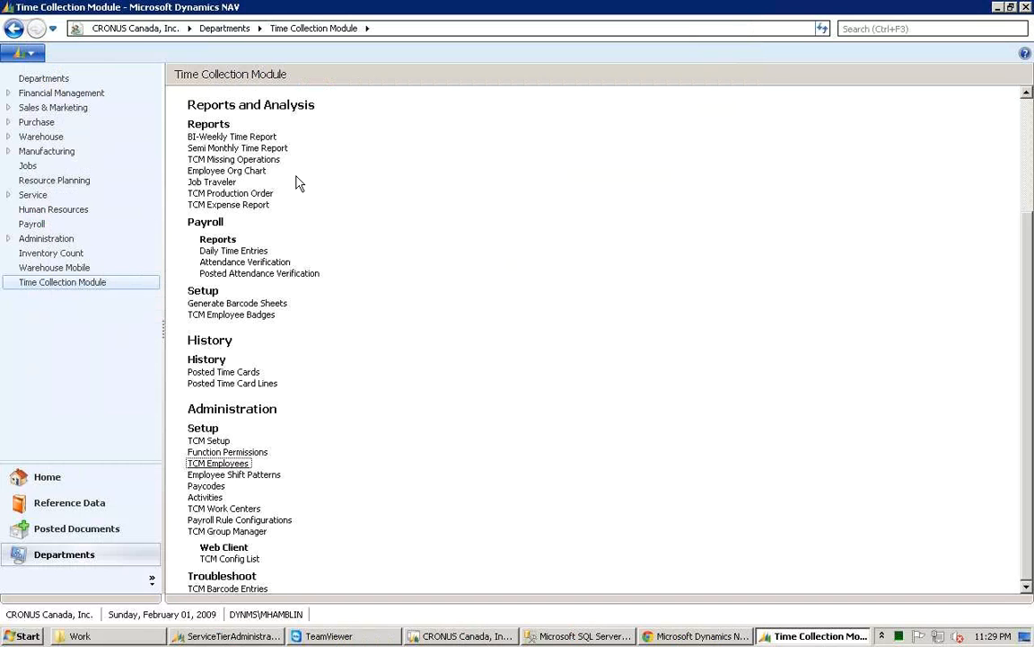
pyautogui.scroll(4, 299, 183)
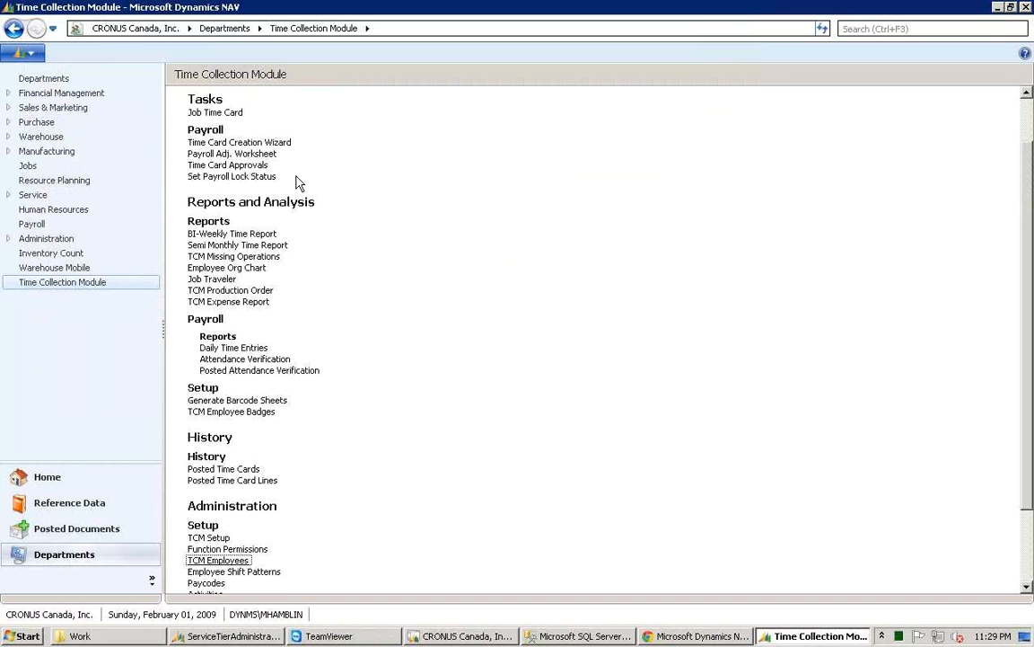